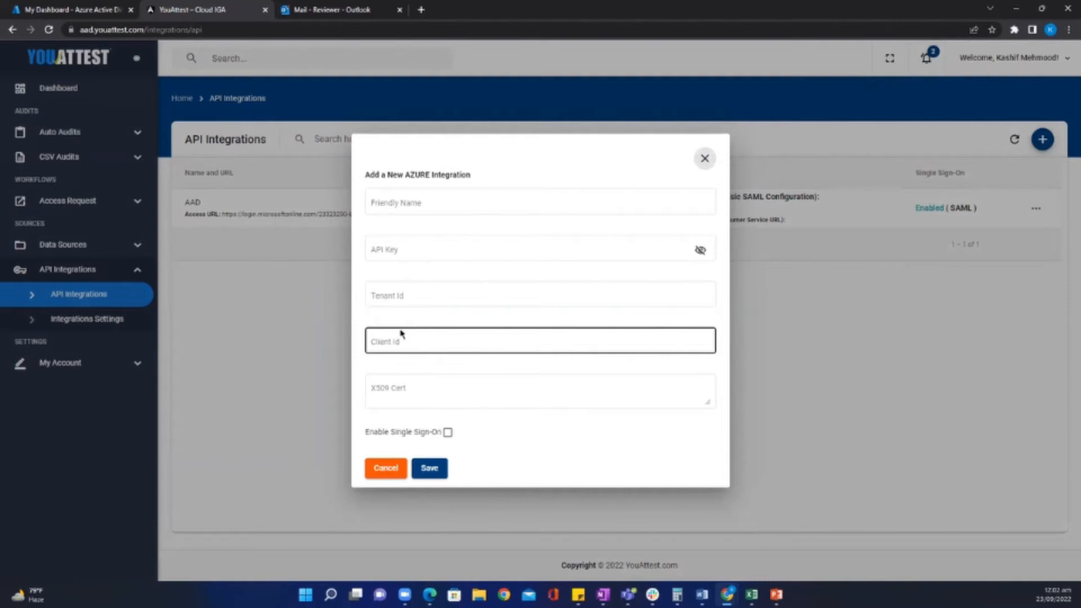
Tick Enable Single Sign-On, cancel the unsaved Azure integration, and expand Auto Audits in the sidebar.
click(389, 250)
click(400, 248)
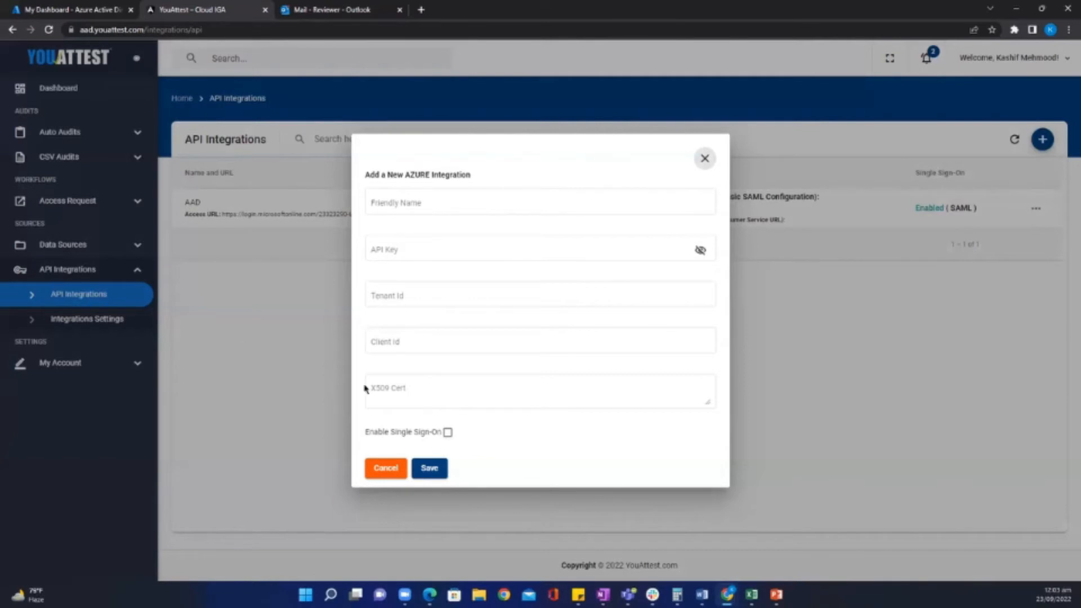
click(447, 432)
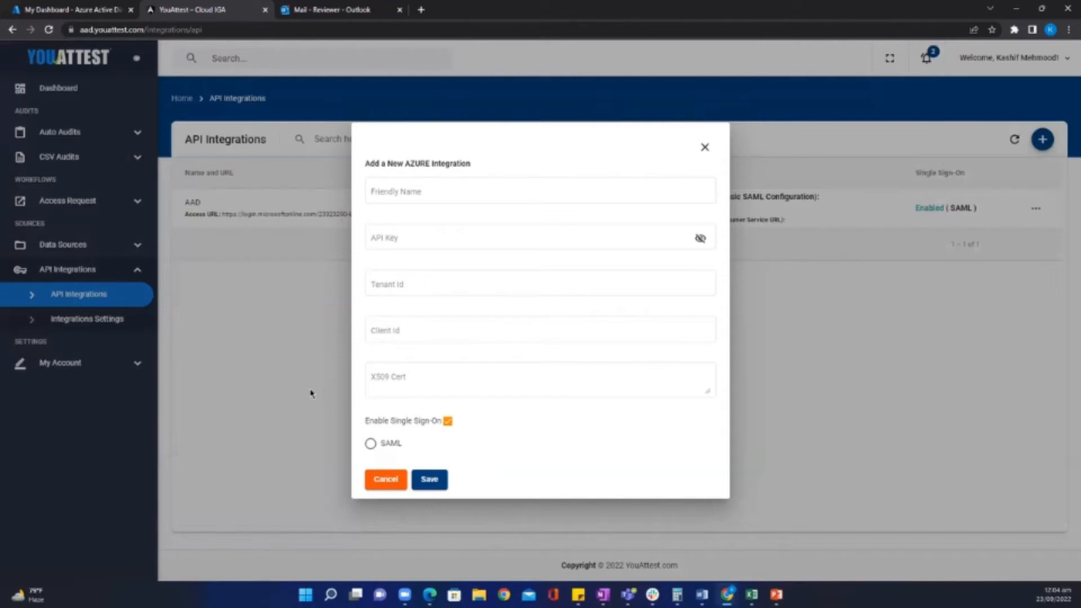
click(391, 483)
click(66, 137)
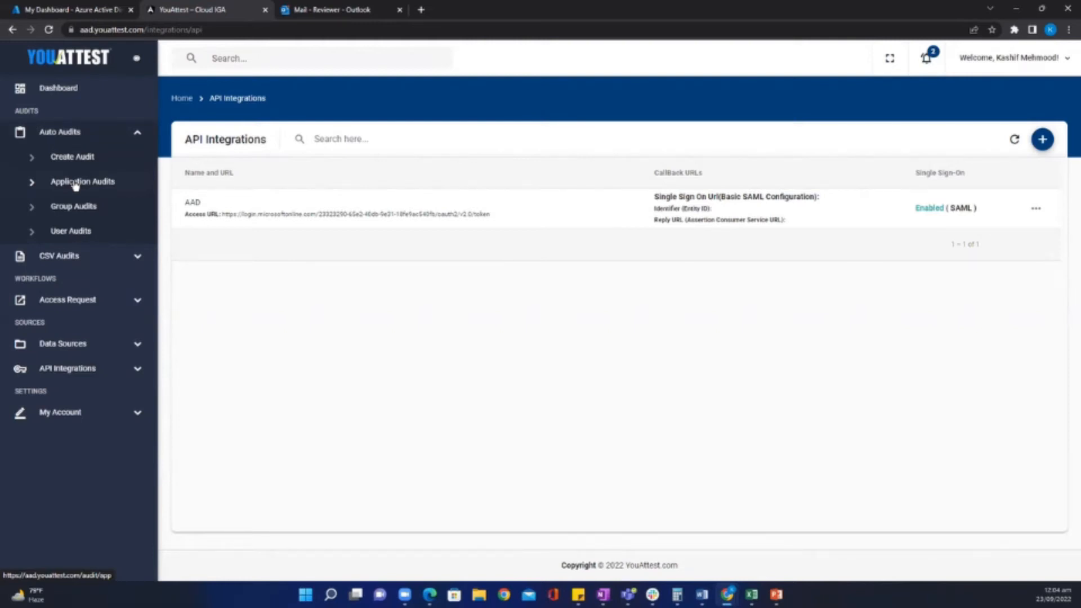
Create an App Audit named K3 on the AAD source, due 9/30/2022, and continue to app selection.
click(66, 159)
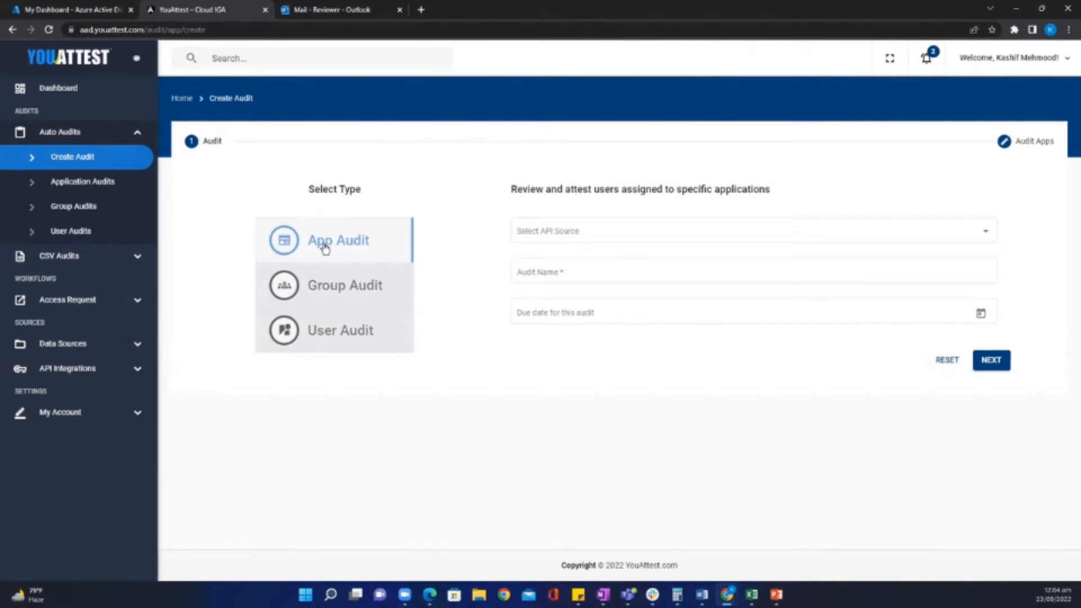
click(554, 240)
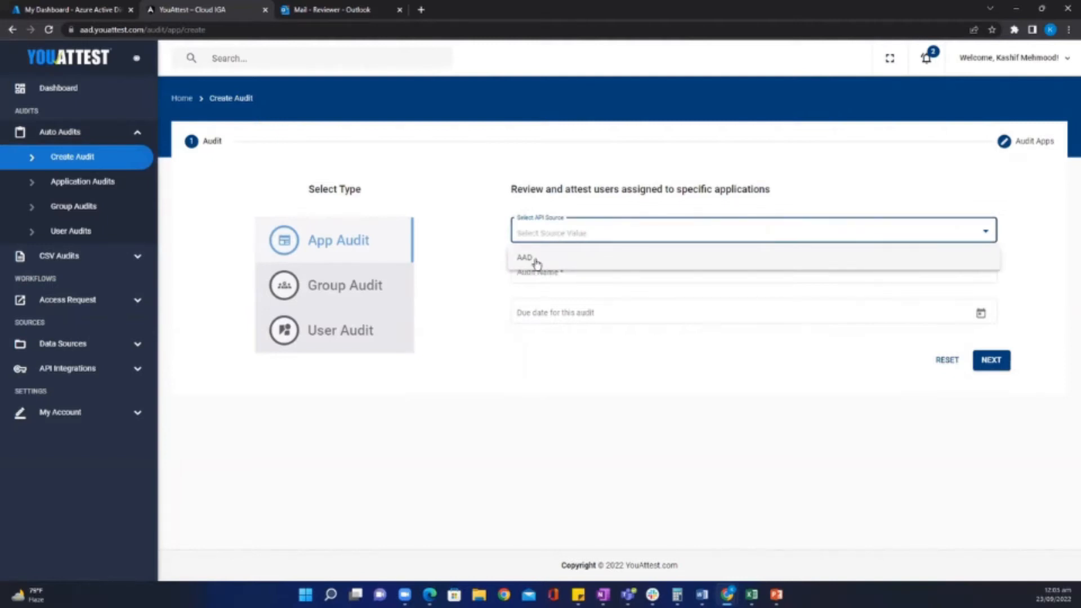
click(534, 259)
click(540, 272)
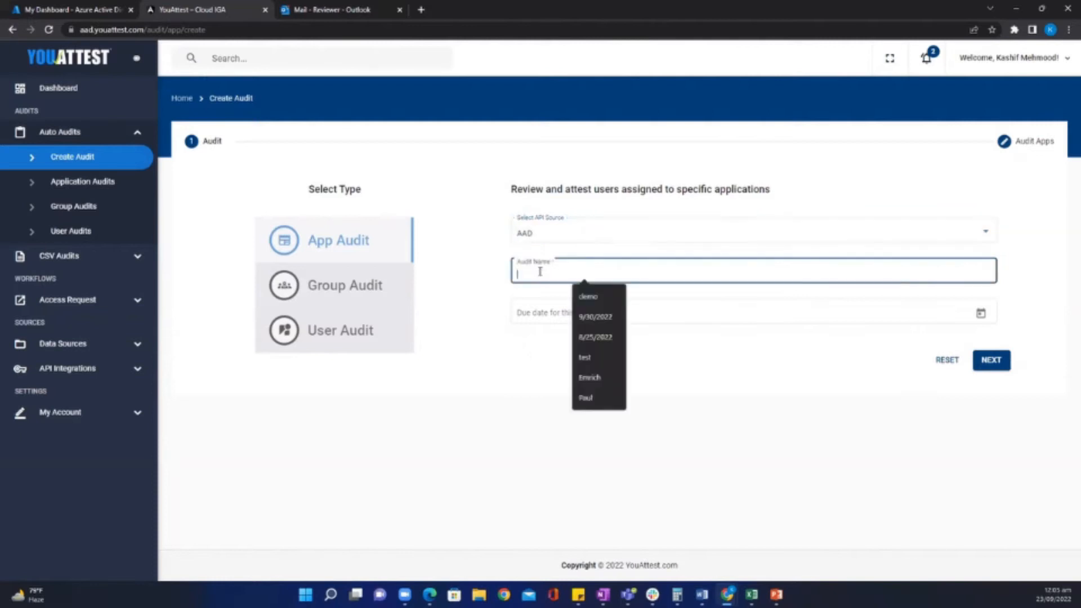
text(KS)
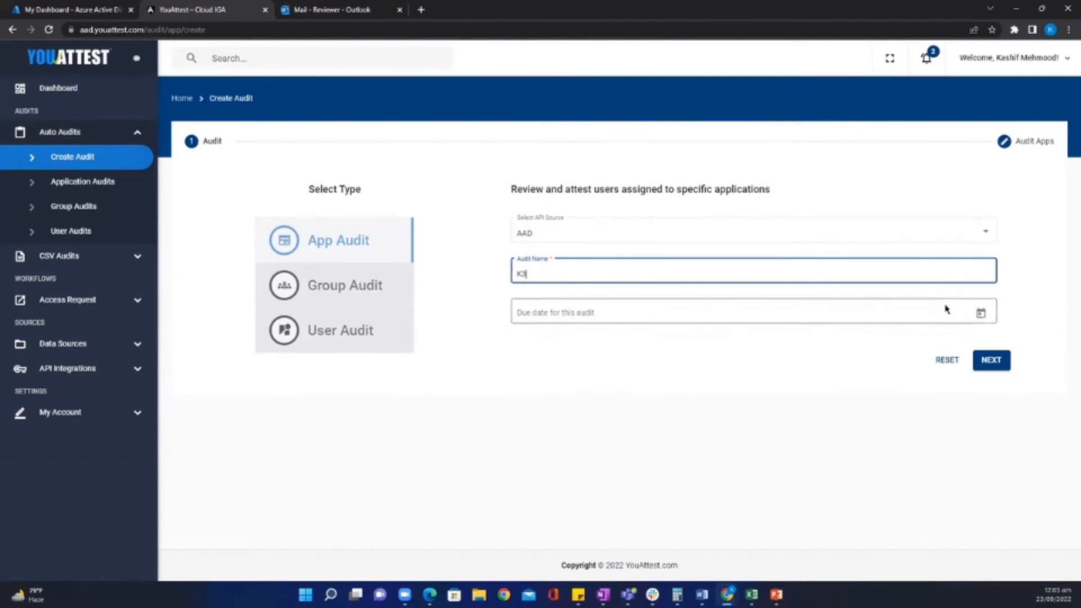
click(982, 314)
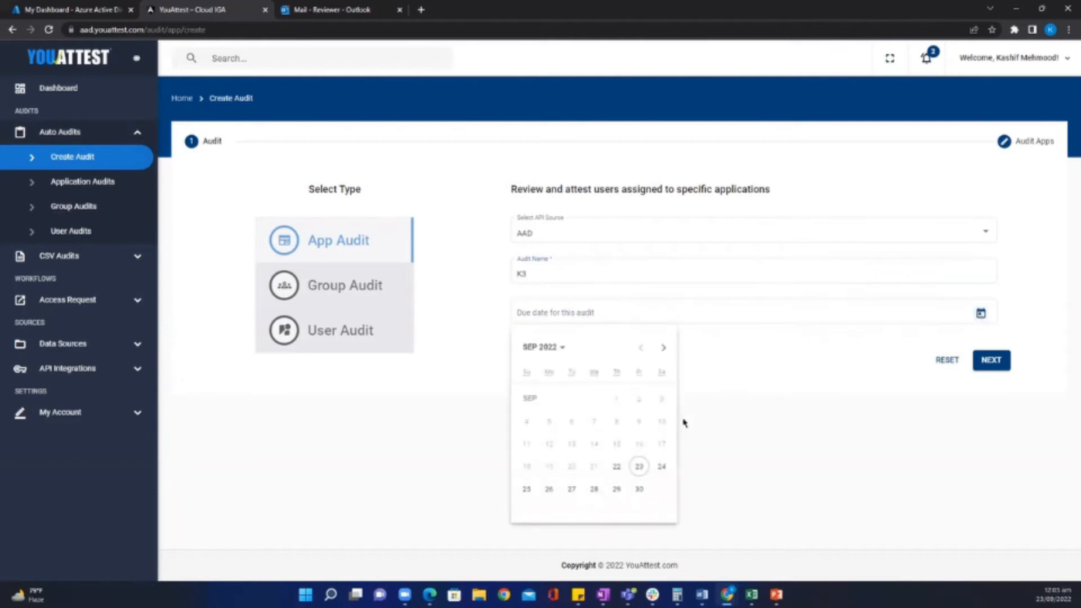
click(639, 490)
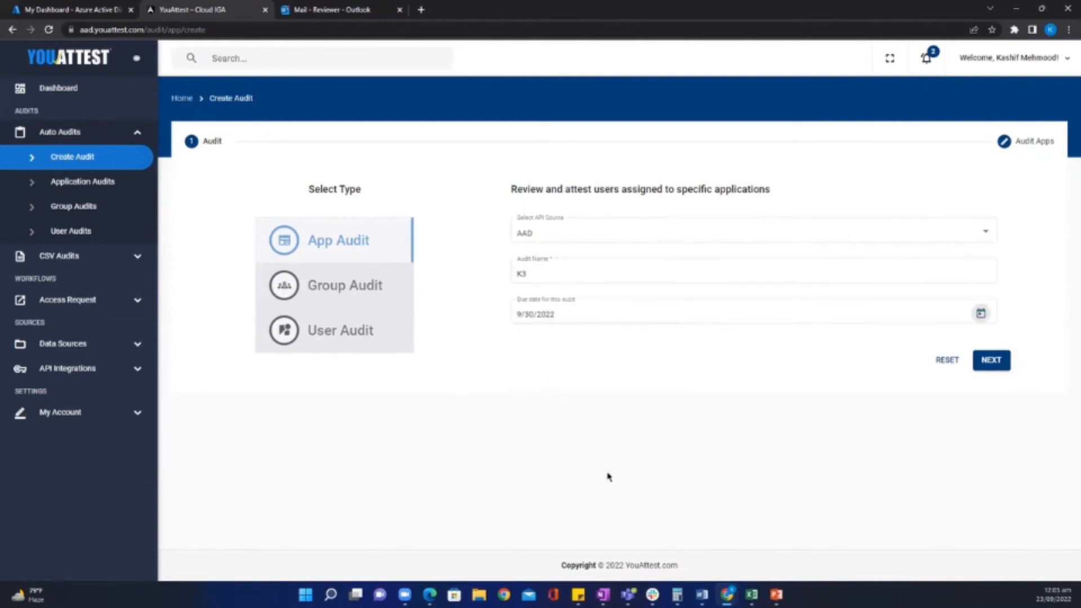
click(991, 363)
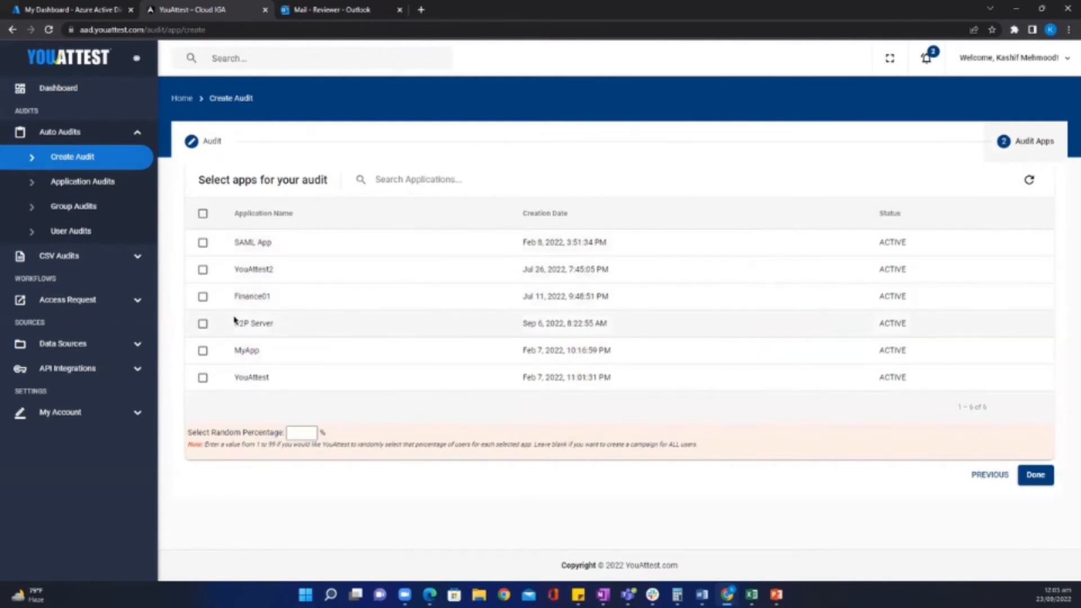
Include Finance01 in the K3 audit and finish it.
click(203, 297)
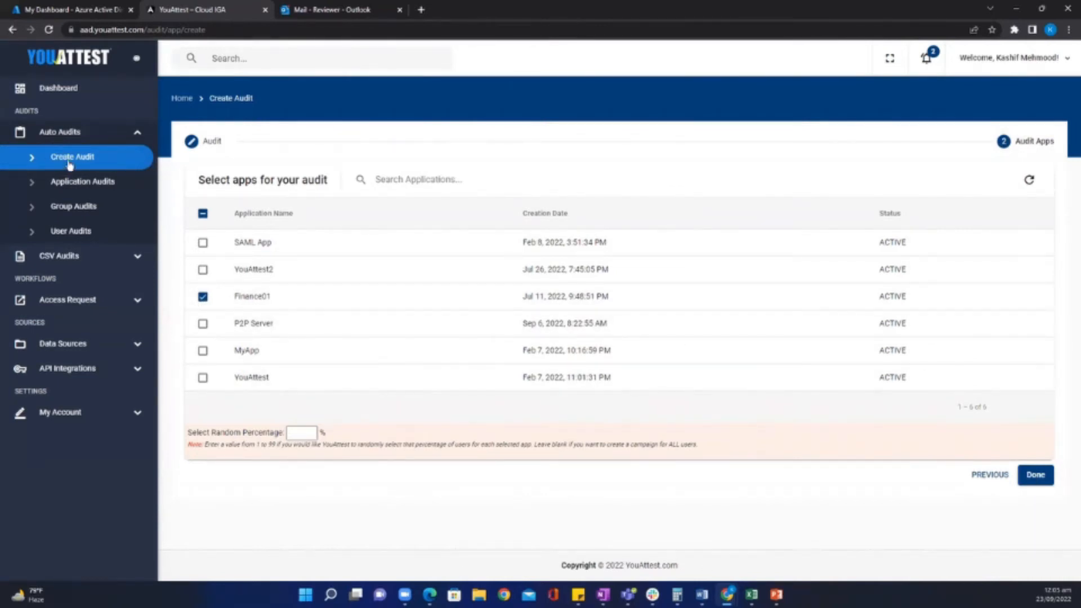
click(75, 186)
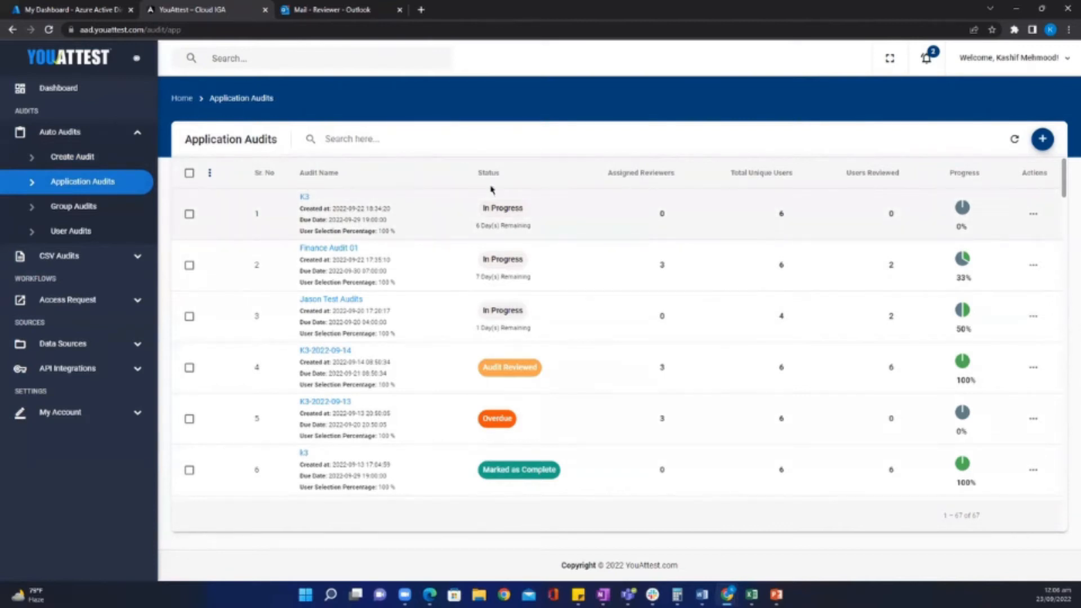
Open K3's audit detail and highlight row 1's Finance01 app, user, manager e-mail and ACTIVE status.
click(303, 198)
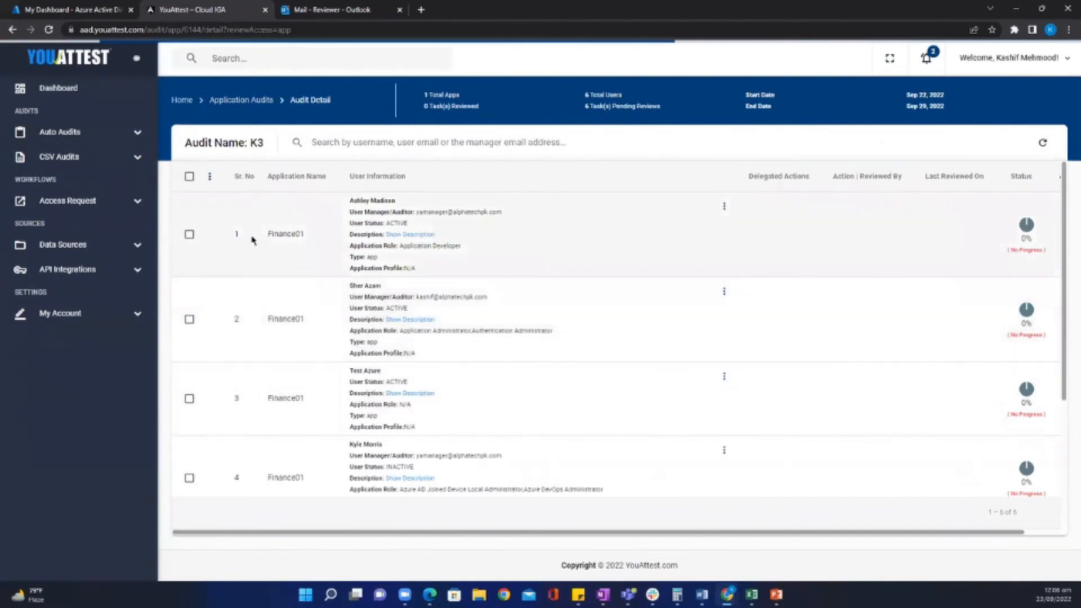
drag(267, 234, 303, 235)
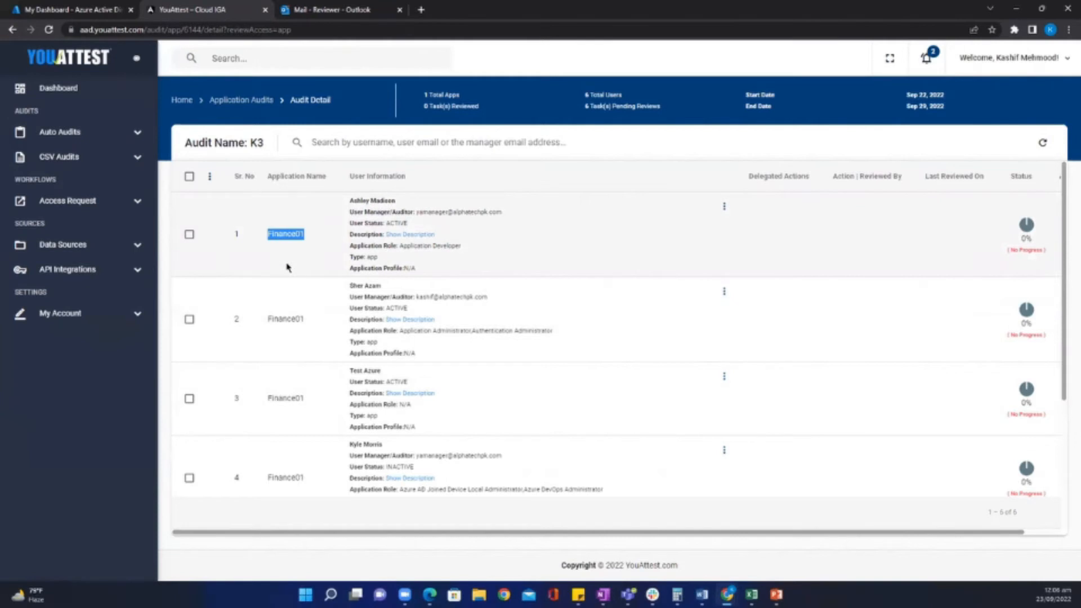
drag(349, 200, 396, 206)
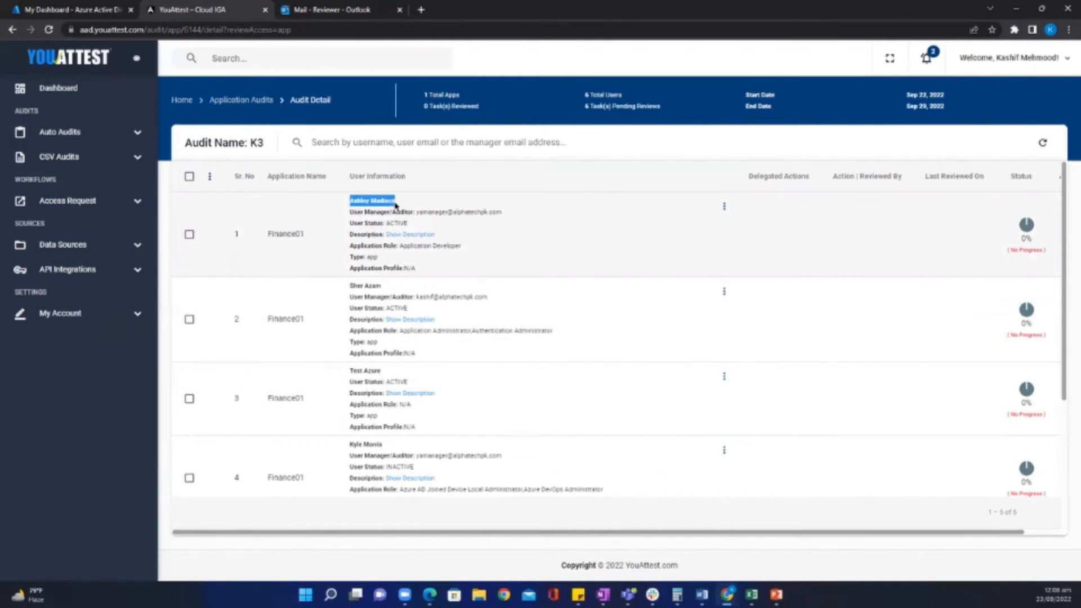
click(493, 232)
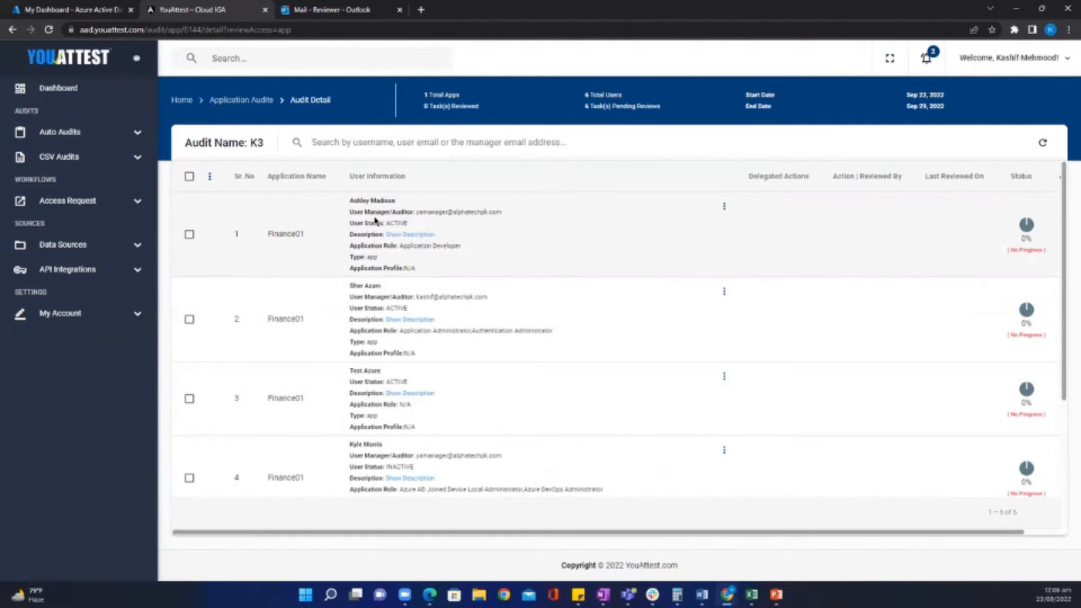
drag(500, 211, 416, 209)
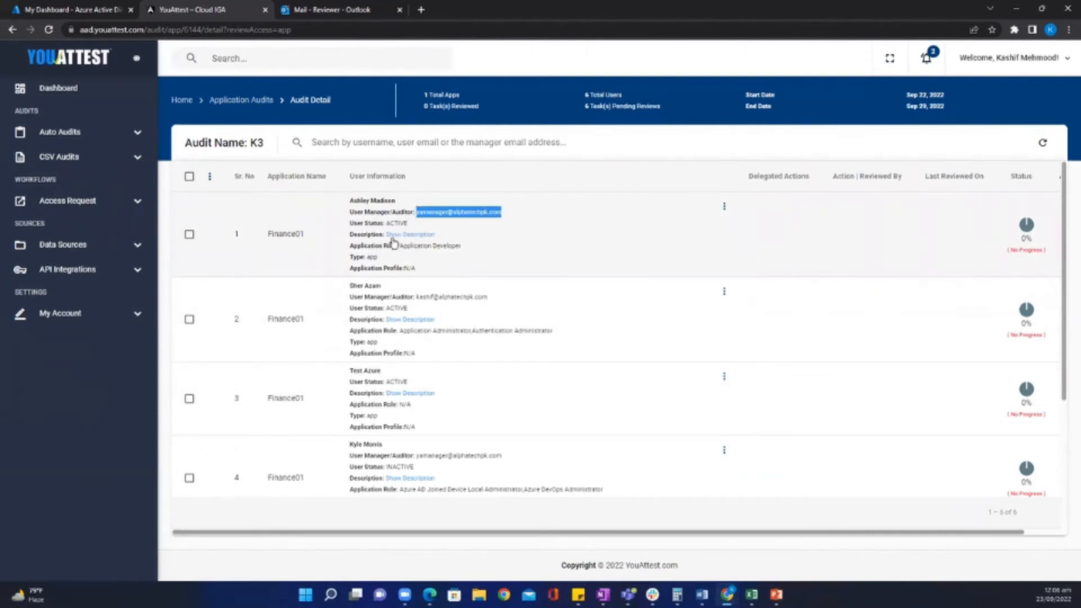
drag(408, 222, 387, 222)
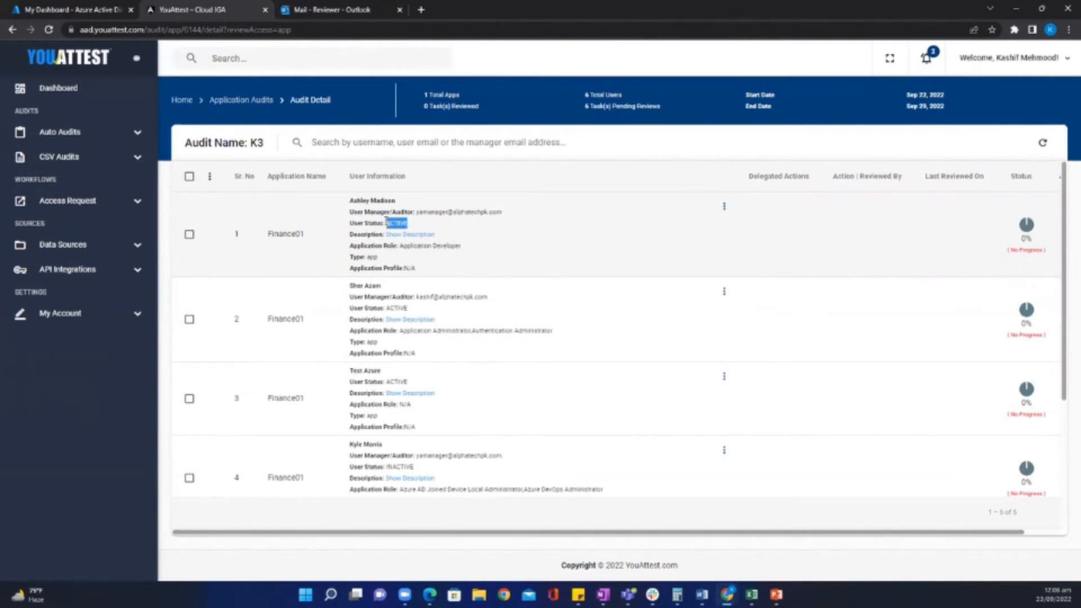
Highlight user 4's INACTIVE status and user 1's N/A profile, then show user 1's row actions.
scroll(422, 356, down, 2)
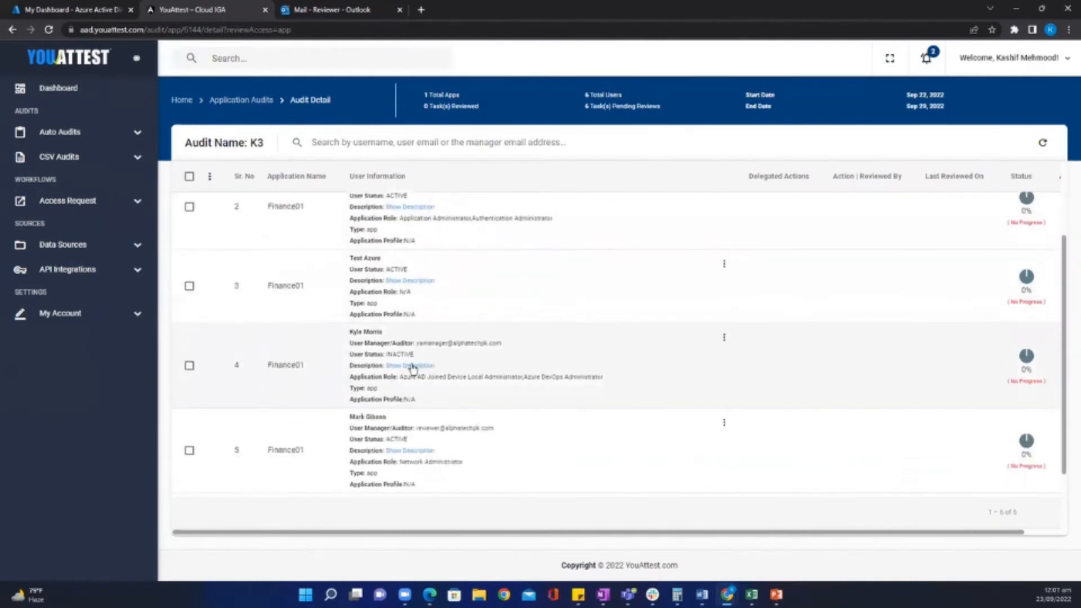
drag(417, 356, 384, 355)
scroll(431, 394, up, 2)
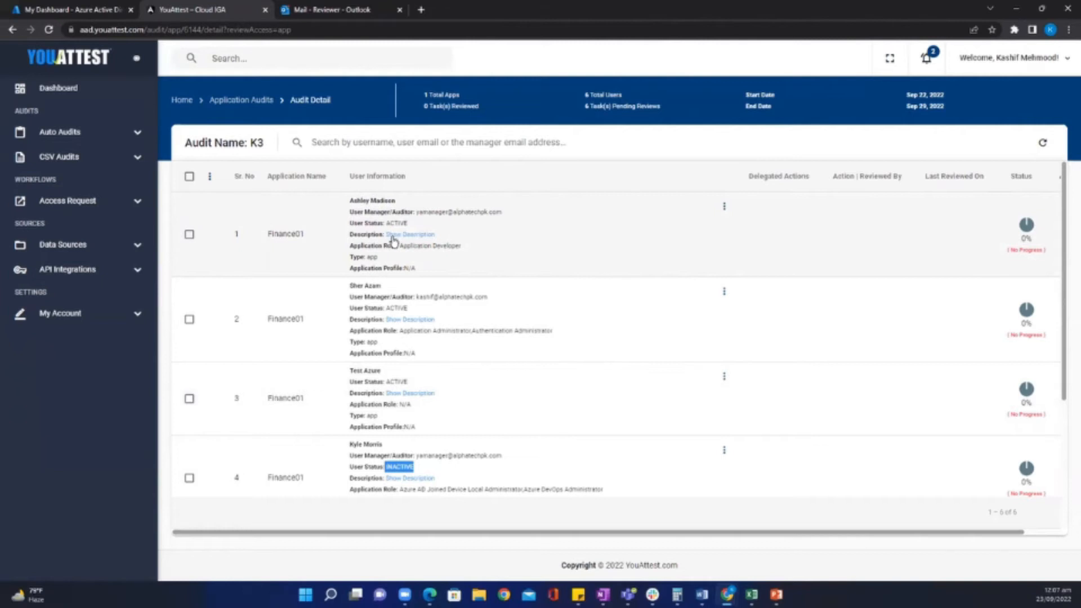
drag(419, 268, 404, 266)
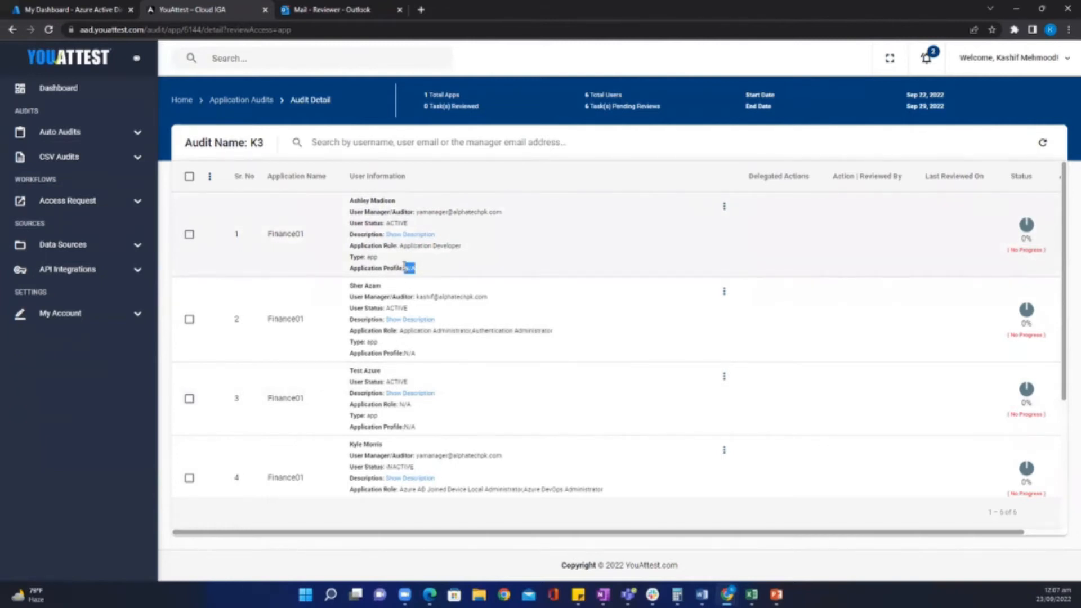
click(431, 274)
click(724, 208)
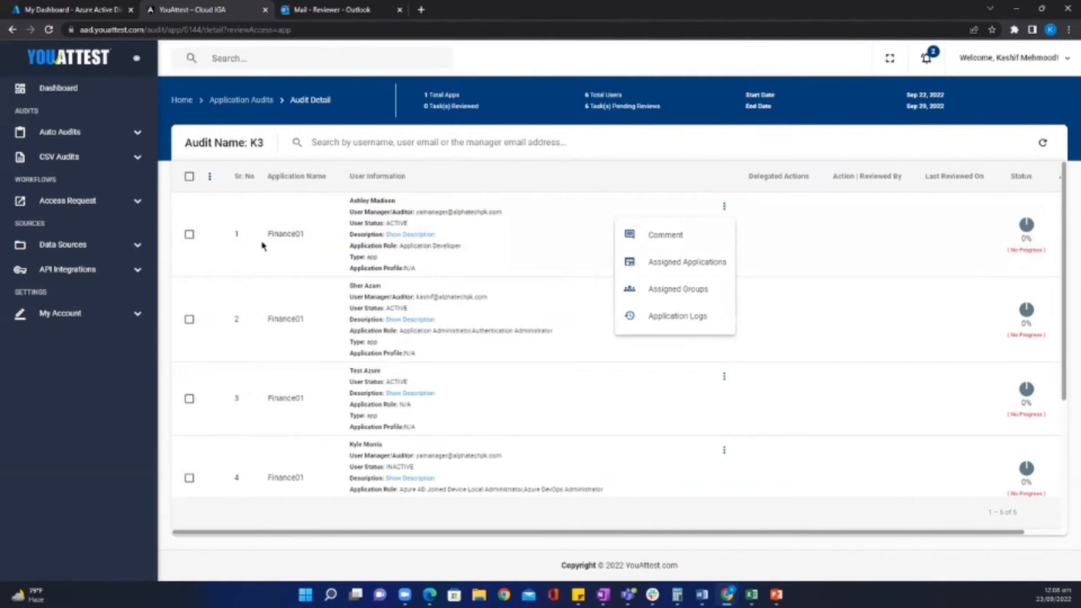
View the first user's Assigned Applications, close the error tab, then view their Assigned Groups.
click(661, 267)
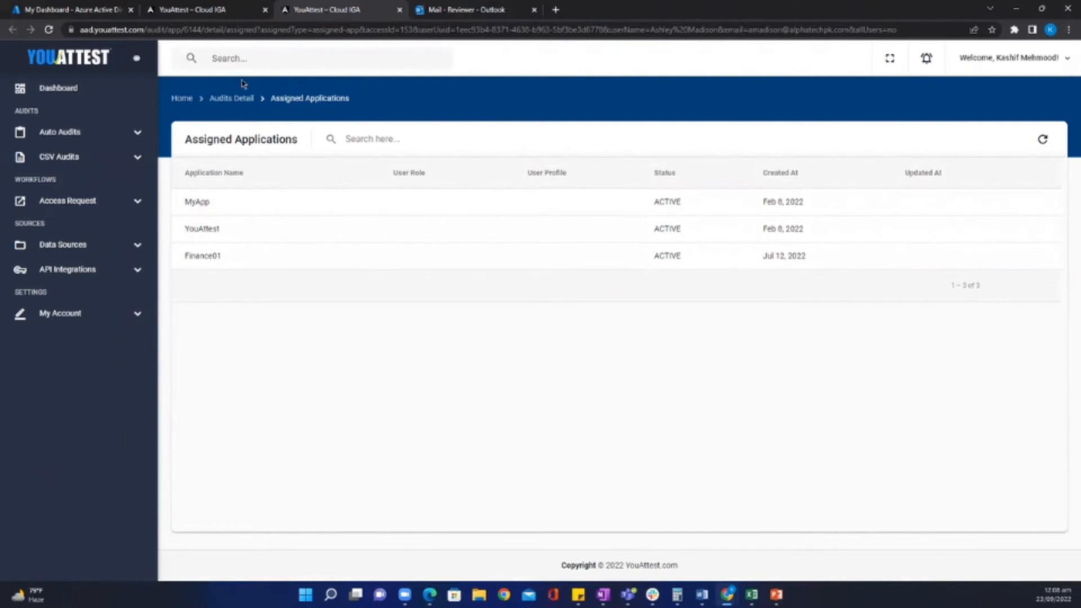
click(225, 100)
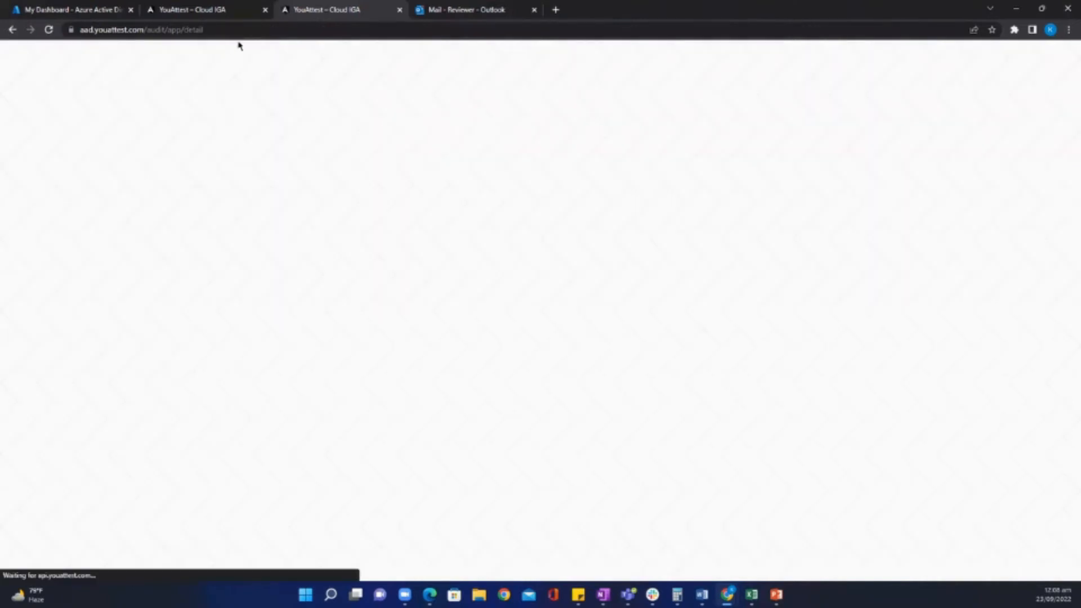
click(400, 10)
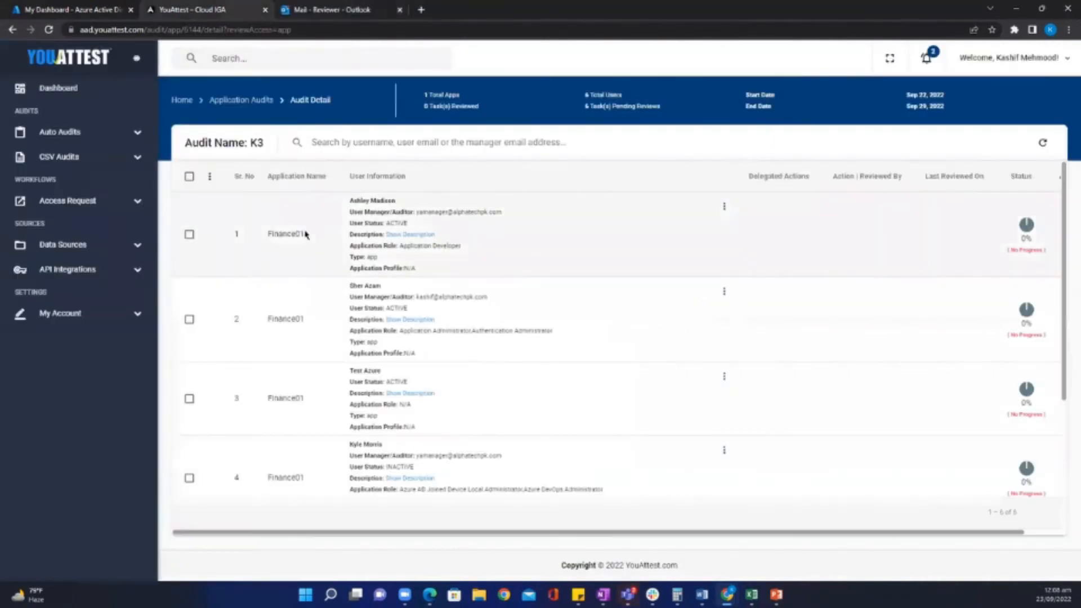
click(723, 207)
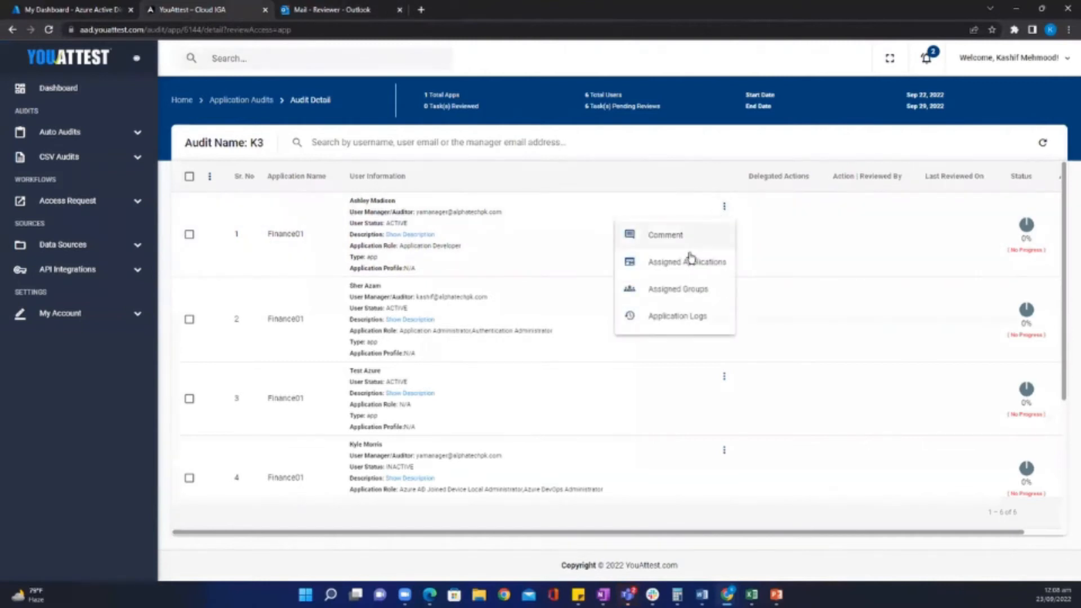
click(679, 290)
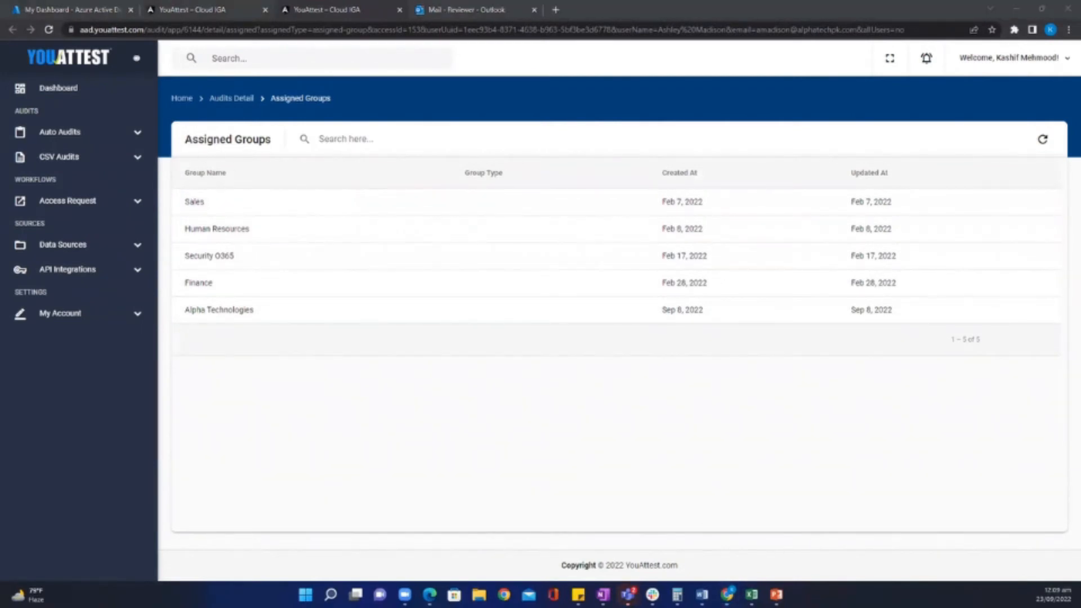
Switch back to the browser tab holding the K3 Audit Detail page.
click(175, 11)
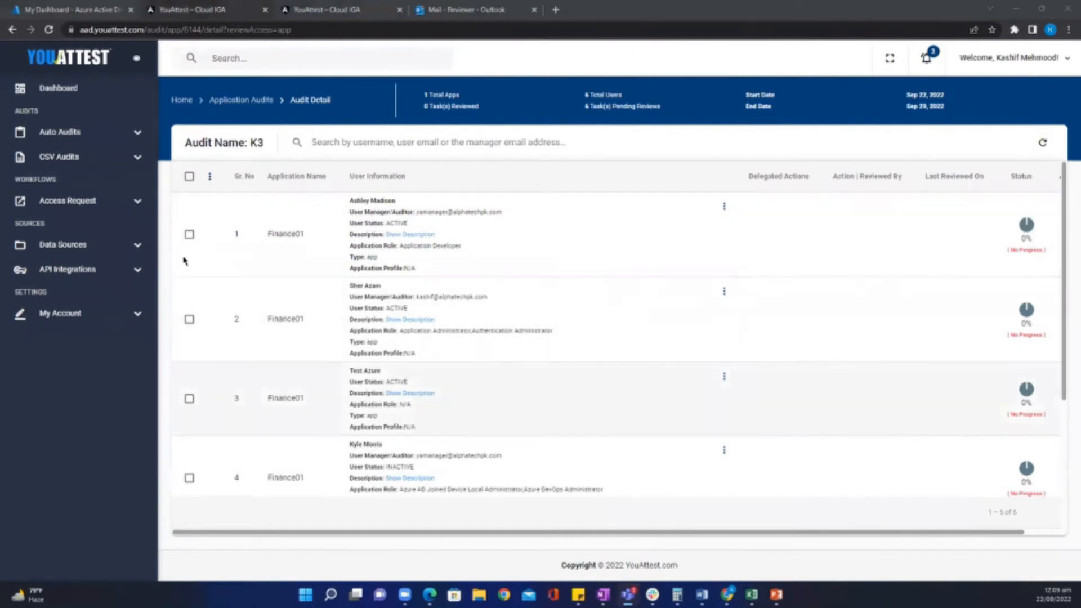
click(209, 178)
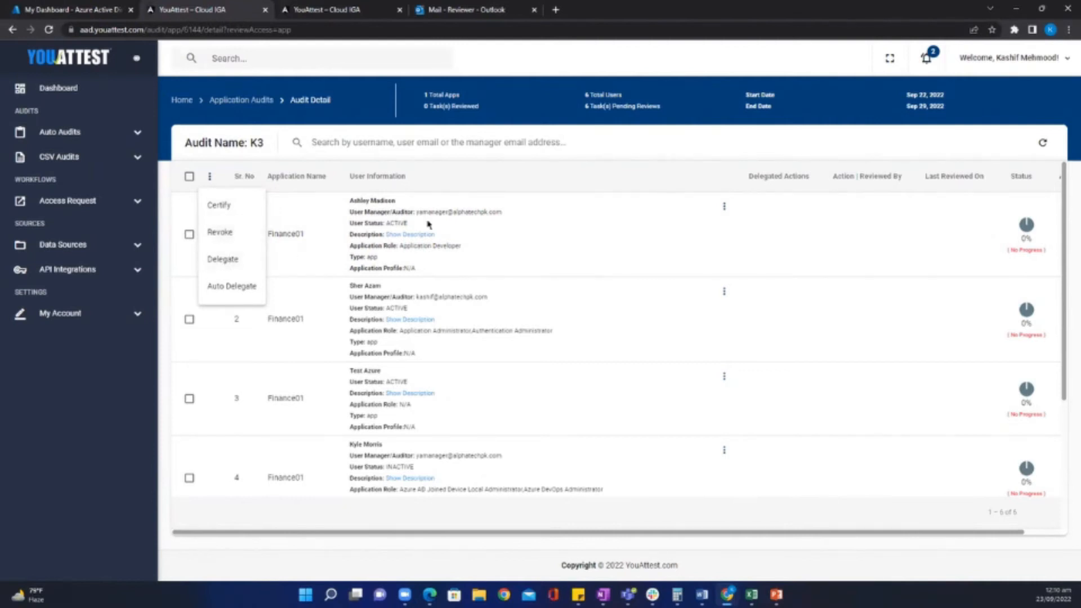
click(439, 218)
click(209, 176)
click(228, 287)
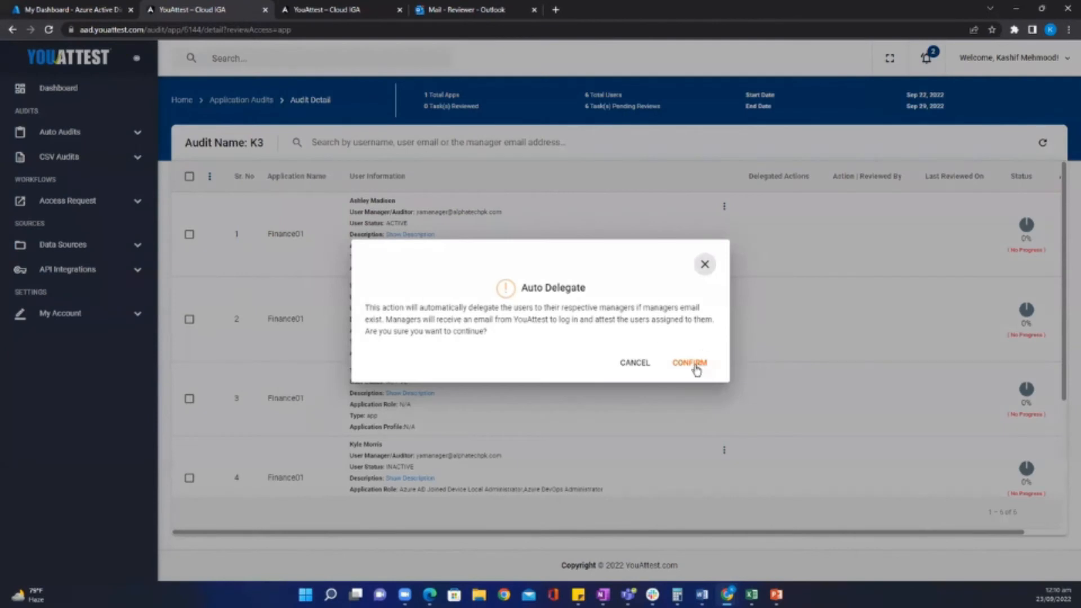
click(629, 366)
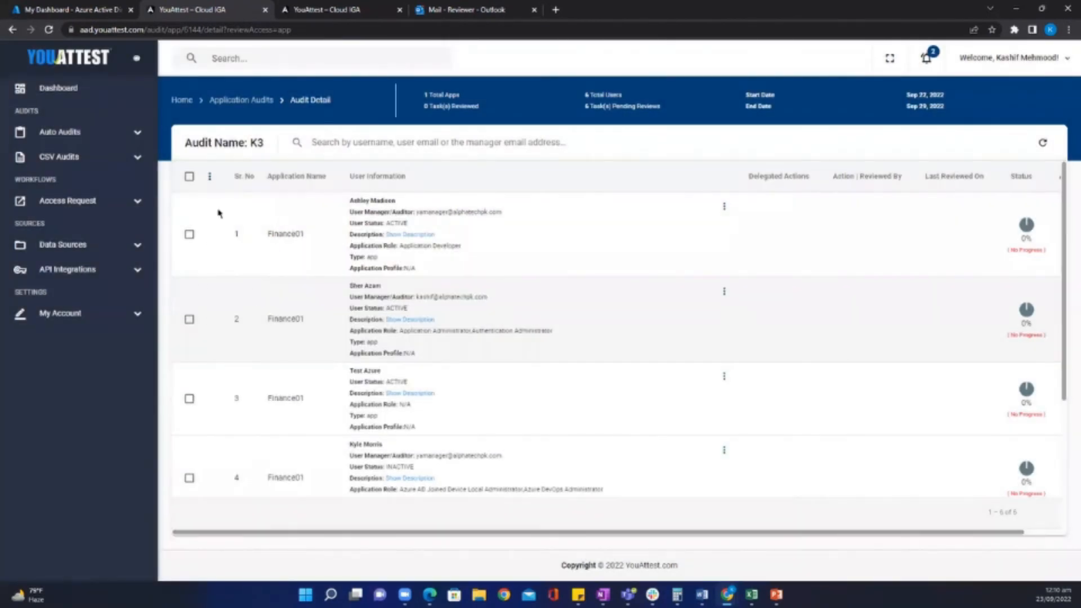
Run and confirm Auto Delegate for the K3 users, then refresh to show delegated reviewers.
drag(502, 212, 418, 212)
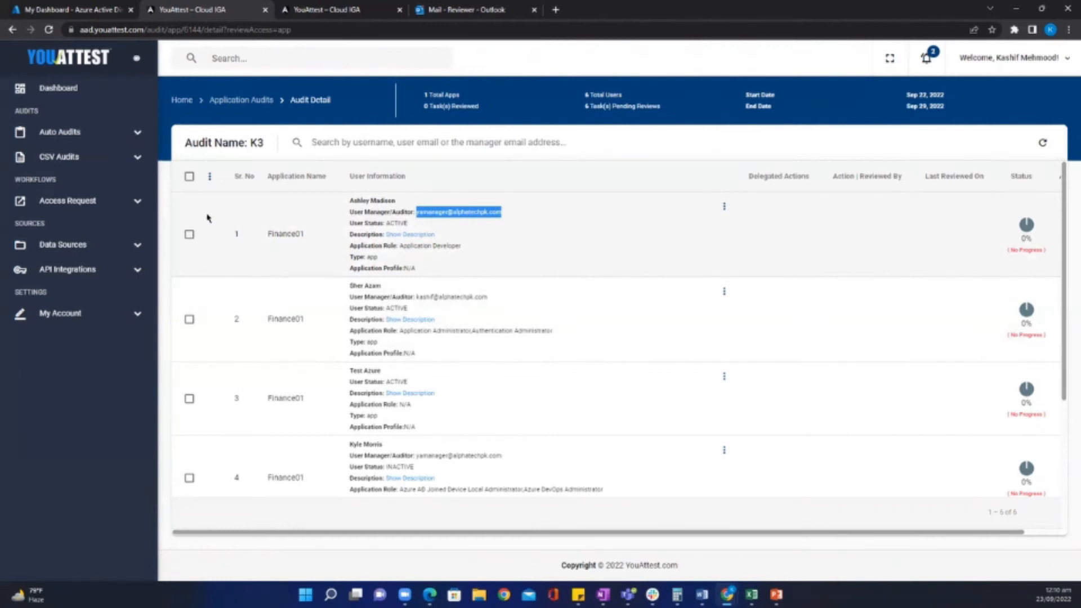
click(210, 177)
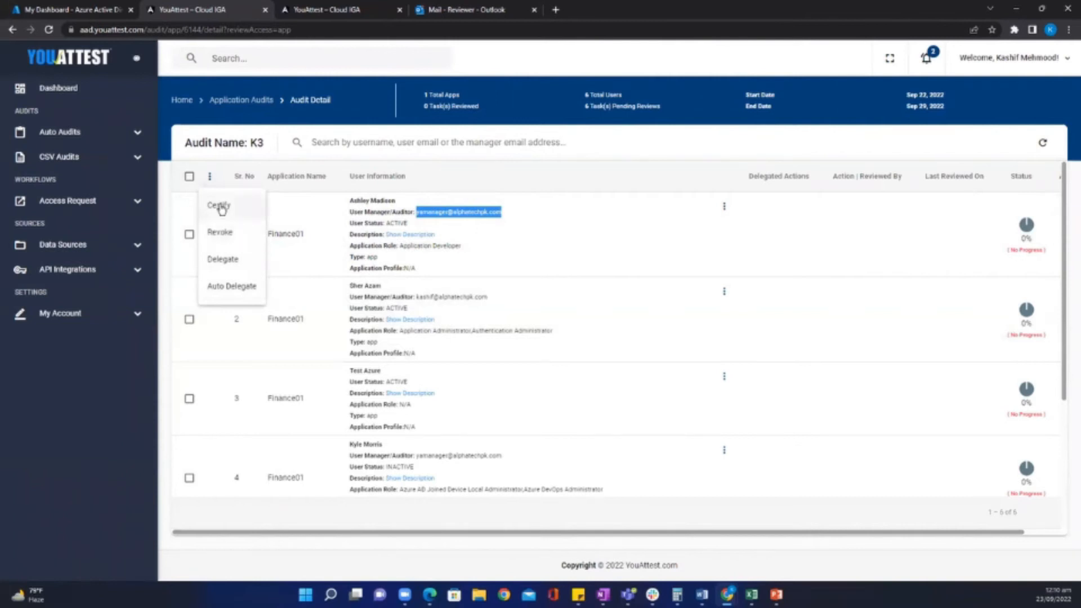
click(235, 292)
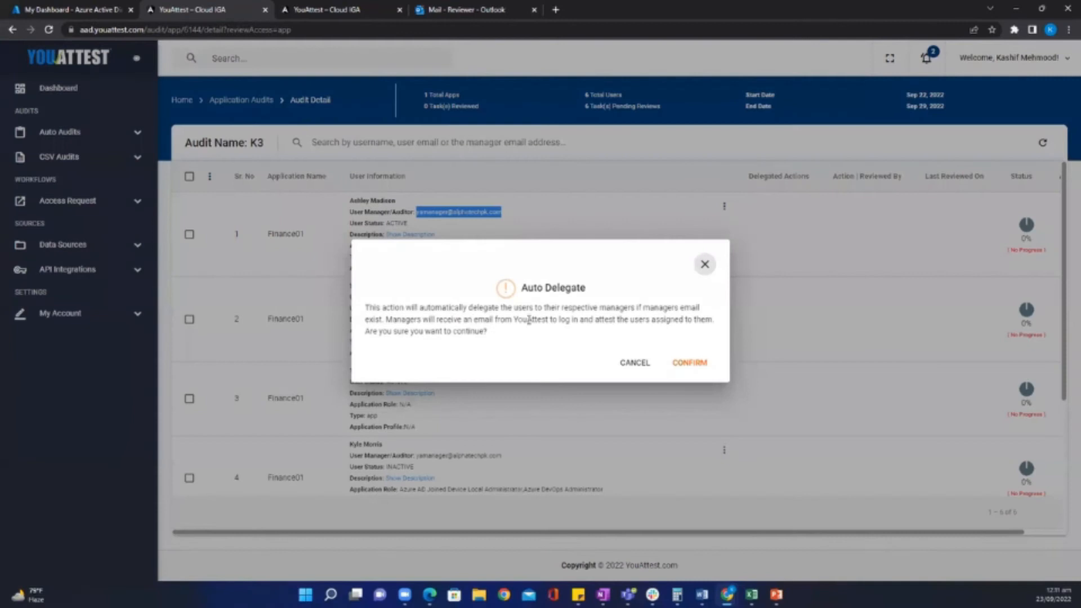
click(688, 365)
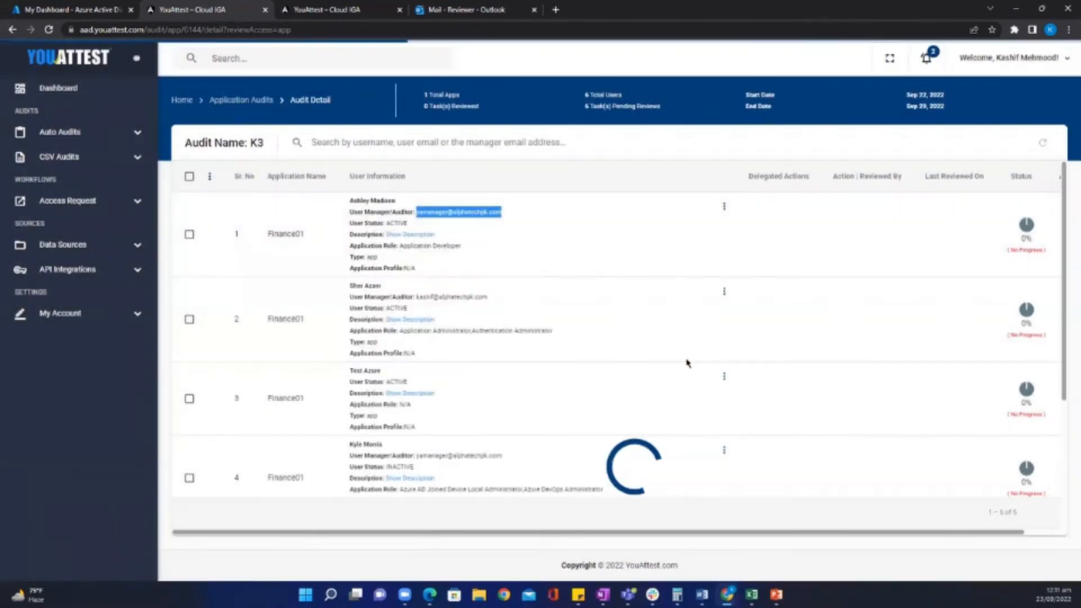
click(1043, 142)
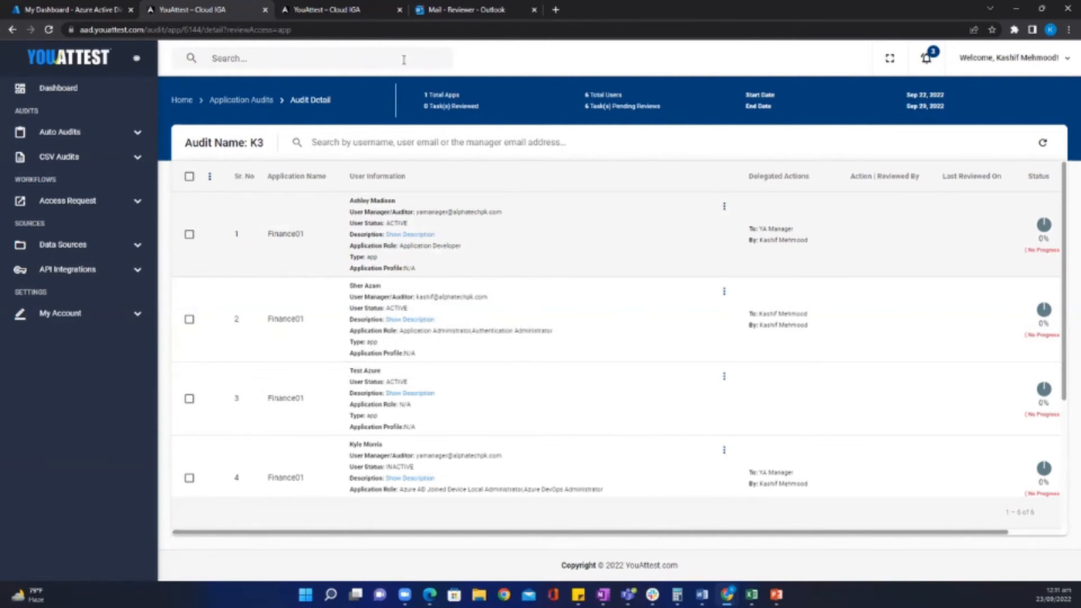
Open the newest Delegation email in Outlook and follow its K3 link to the audit.
click(448, 11)
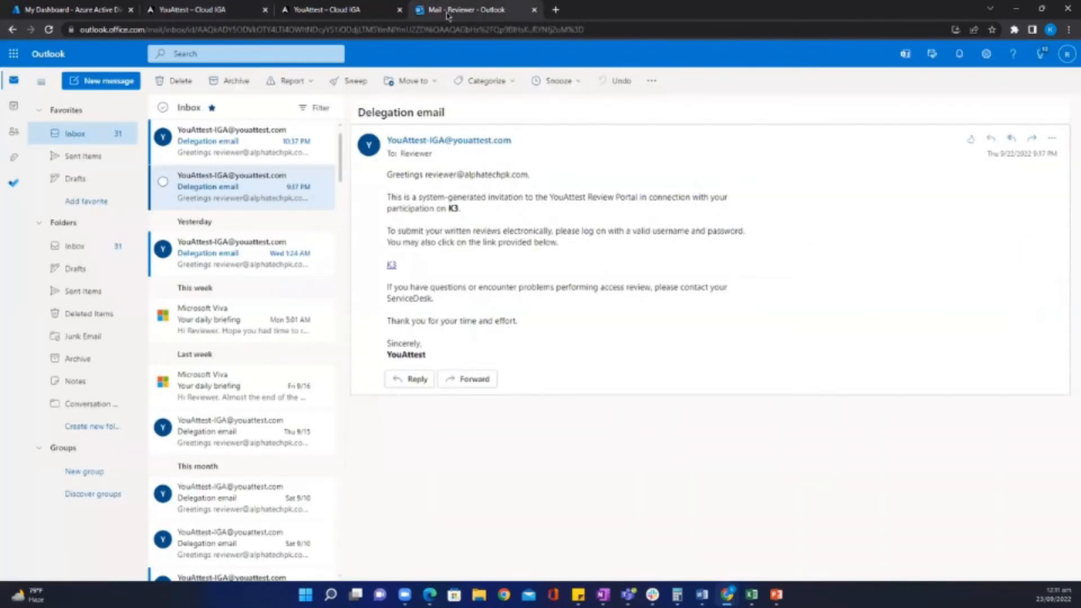
click(223, 148)
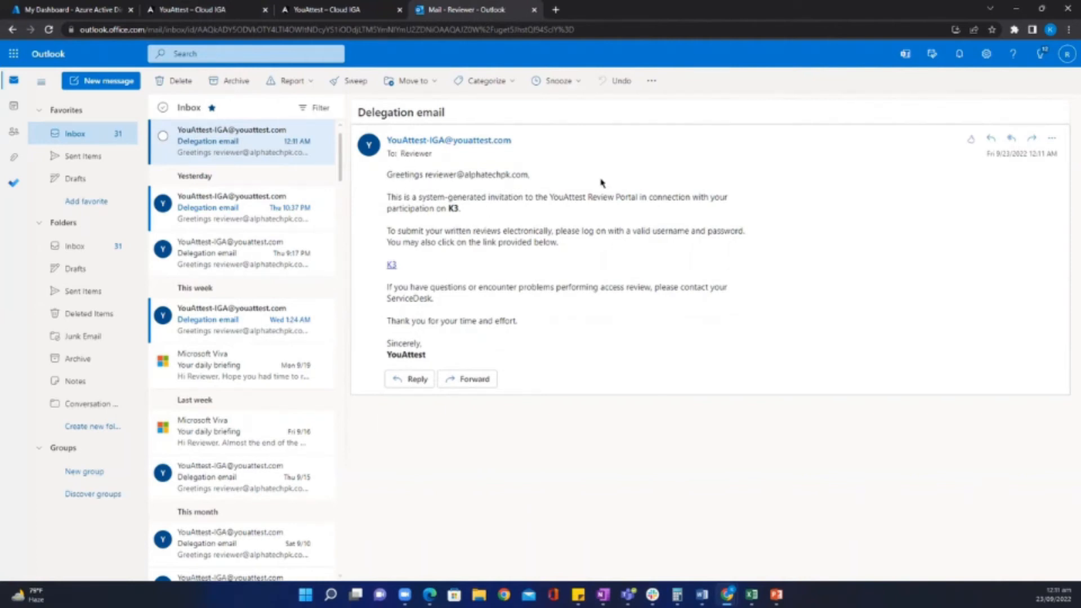
click(392, 267)
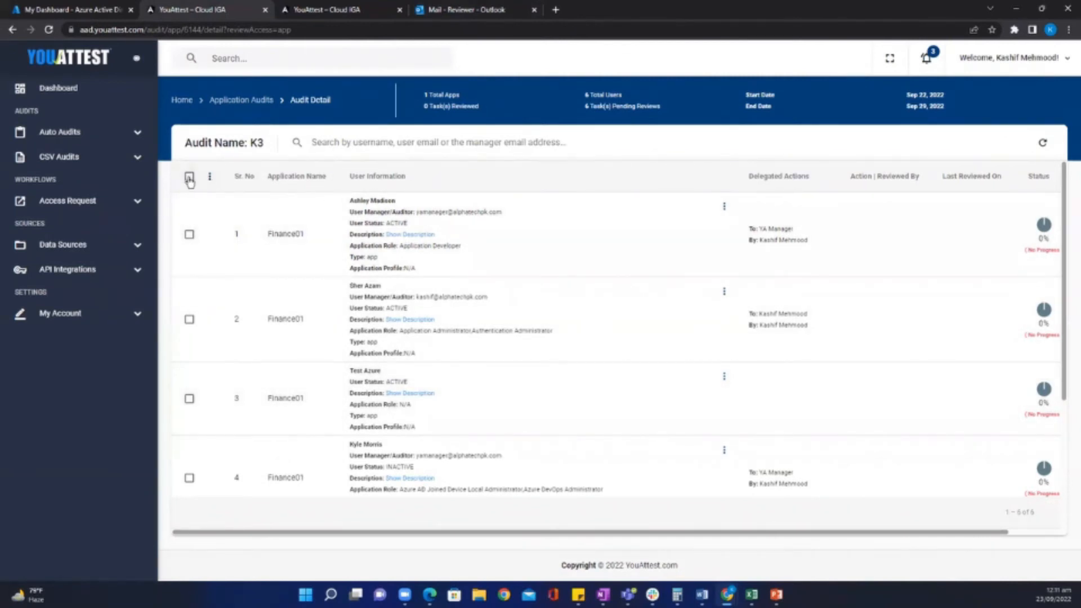
Select all six K3 users and certify them in bulk.
click(189, 178)
click(210, 177)
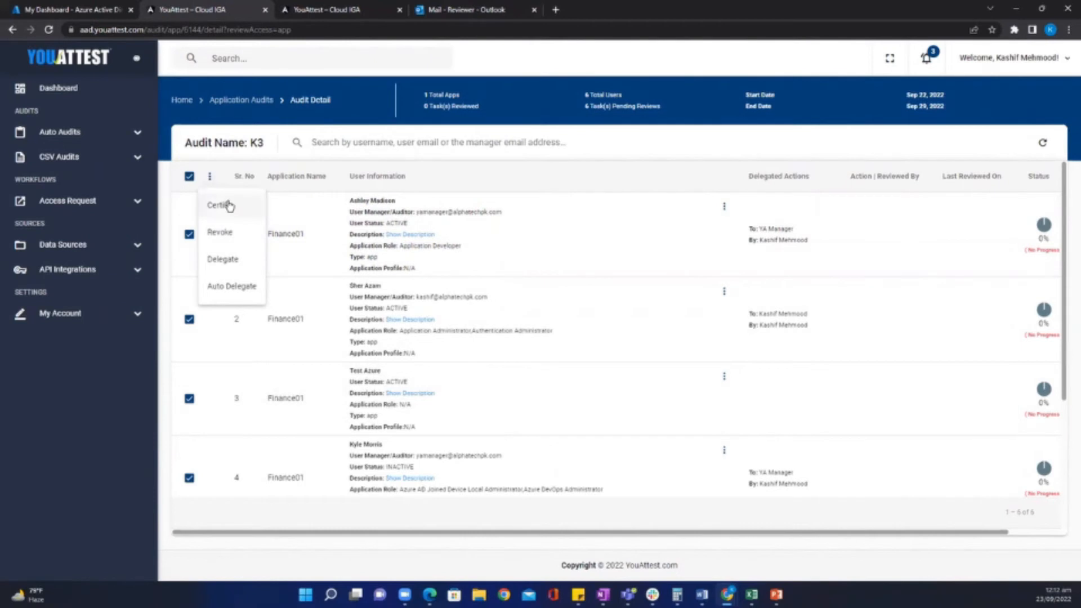
click(228, 205)
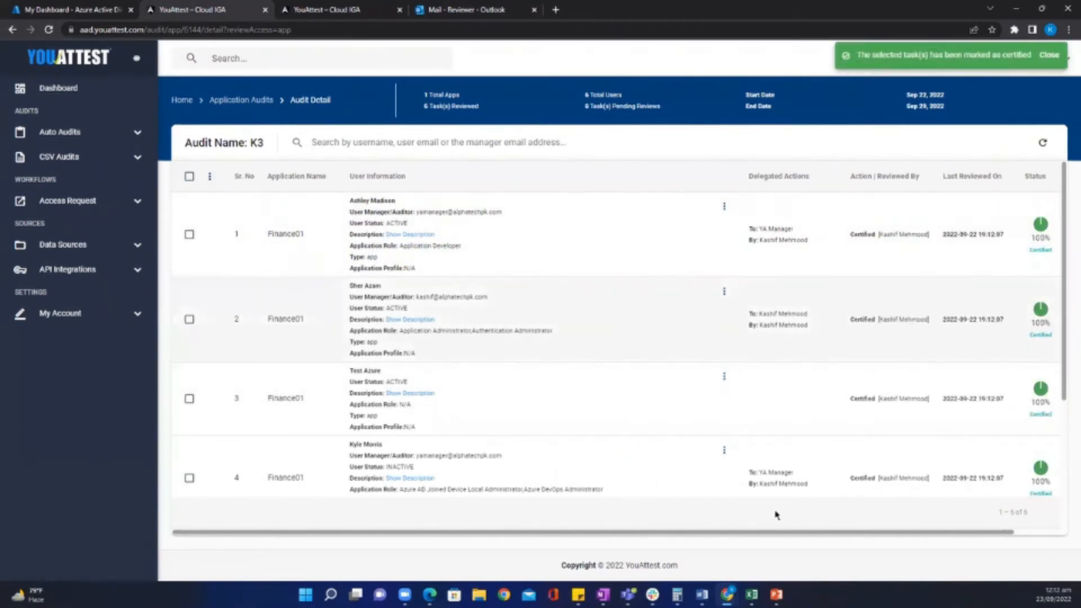
Check row 1's Certified action, reviewer and review time, then return to Application Audits.
drag(608, 536, 652, 536)
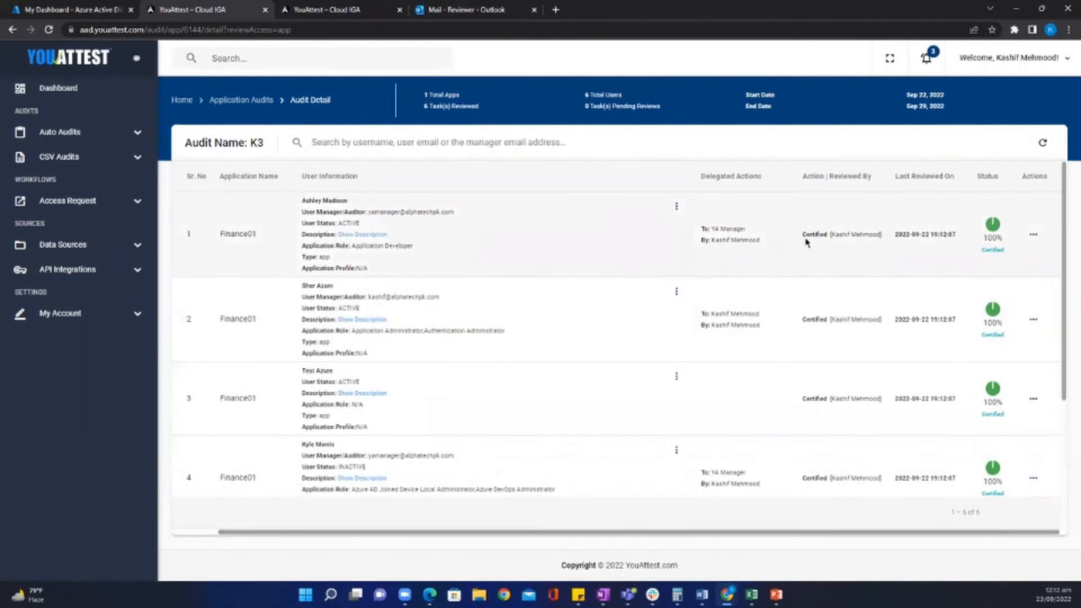
drag(801, 234, 826, 237)
drag(882, 235, 831, 234)
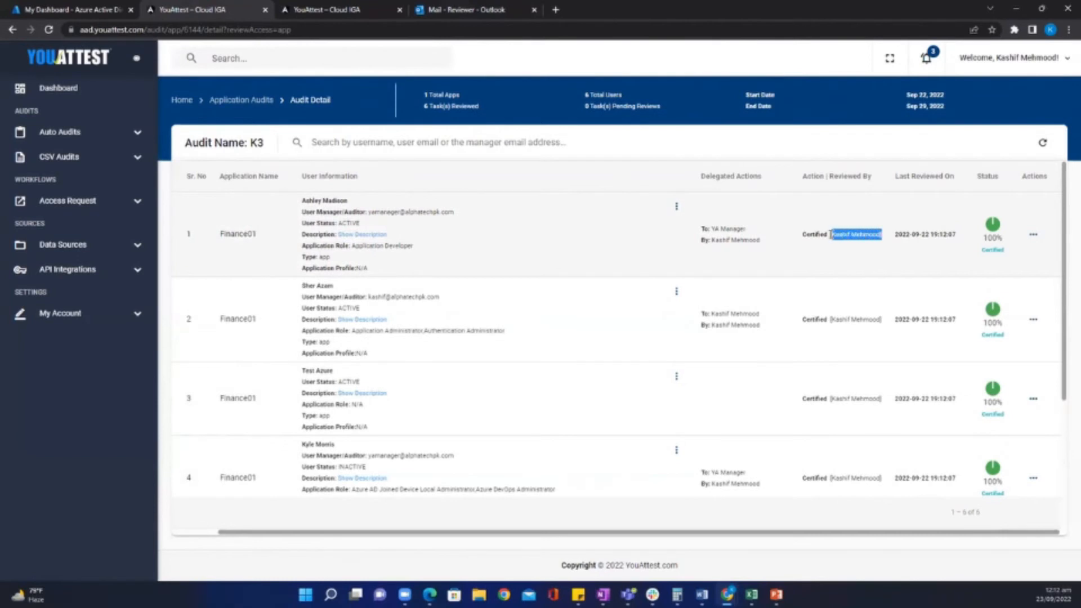
drag(961, 237, 893, 234)
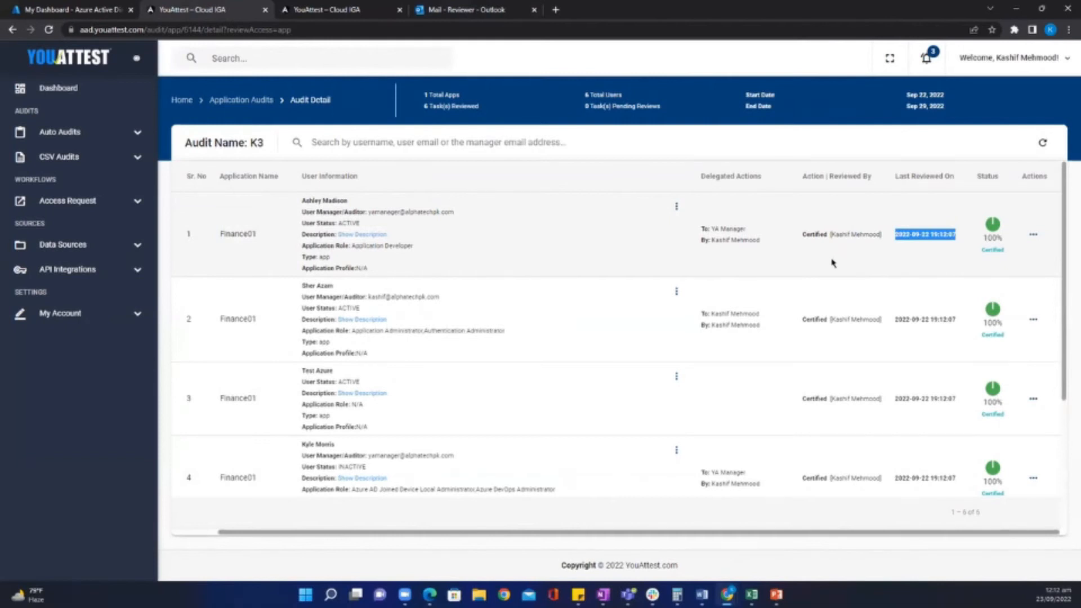
scroll(752, 326, down, 3)
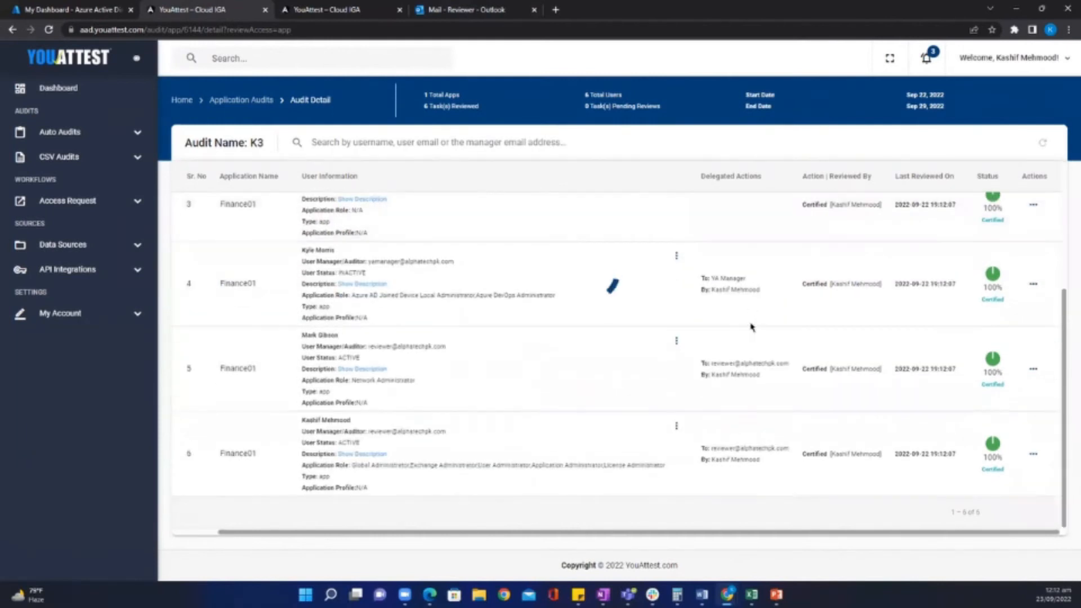
scroll(757, 337, up, 3)
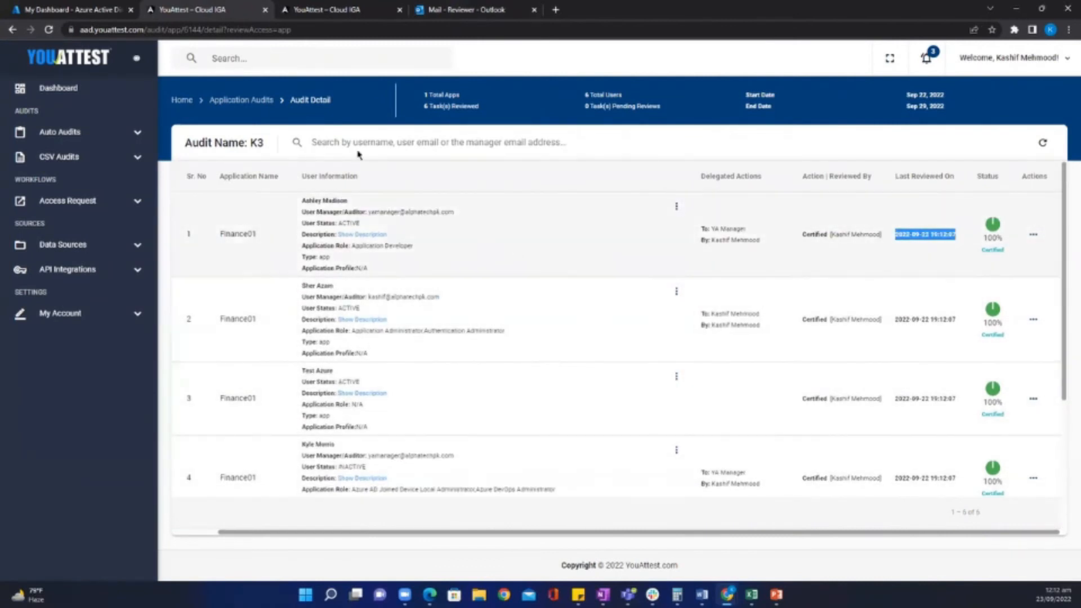
click(230, 101)
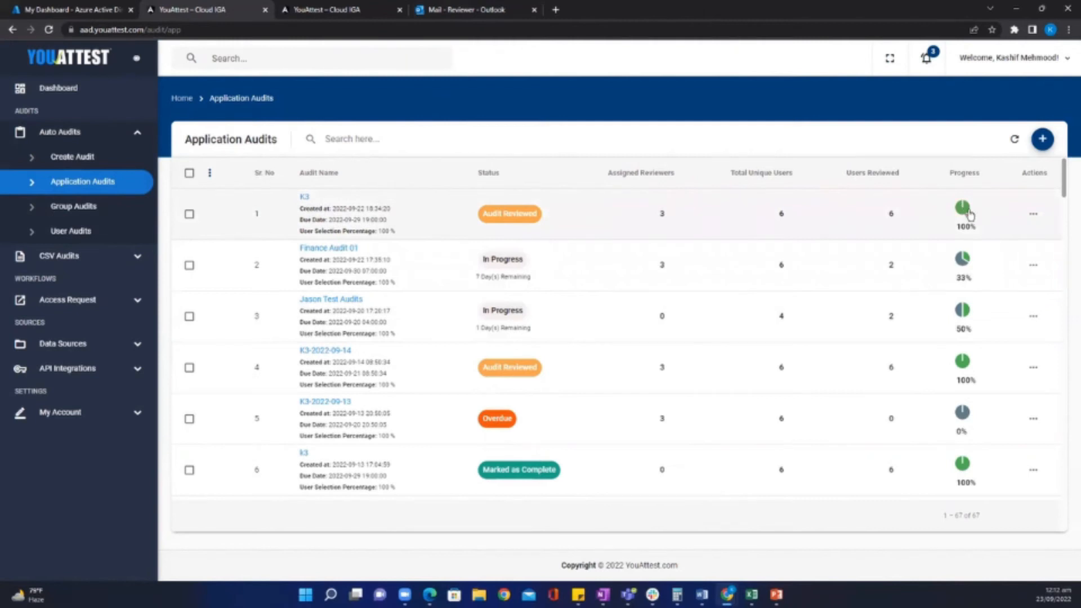
Mark the K3 audit as complete from its Actions menu and confirm.
click(1033, 216)
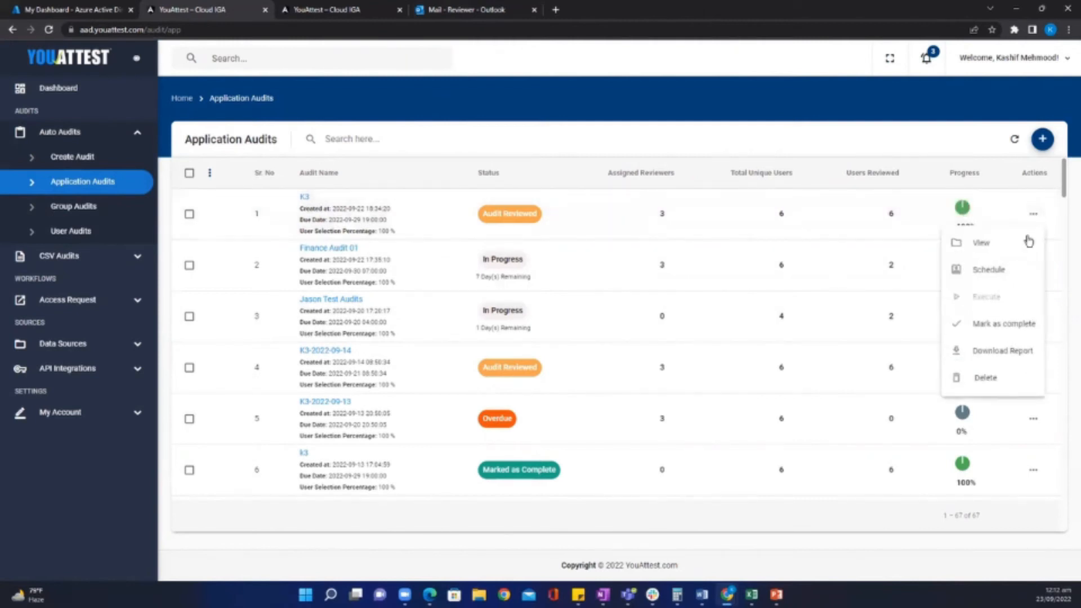
click(1011, 331)
click(641, 374)
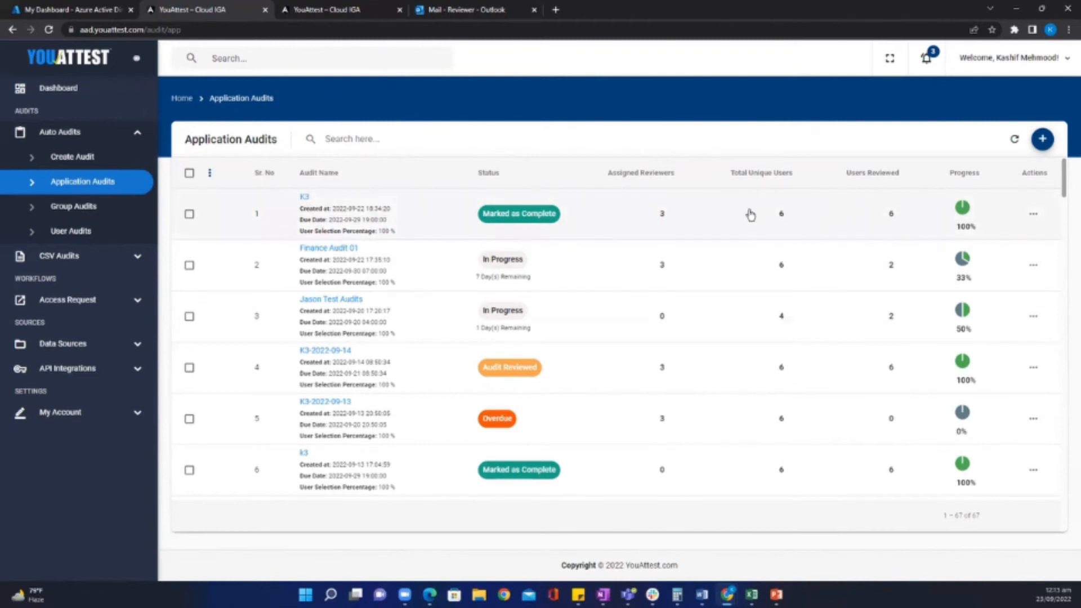
Start executing the K3 audit, then cancel so it is not executed.
click(1035, 216)
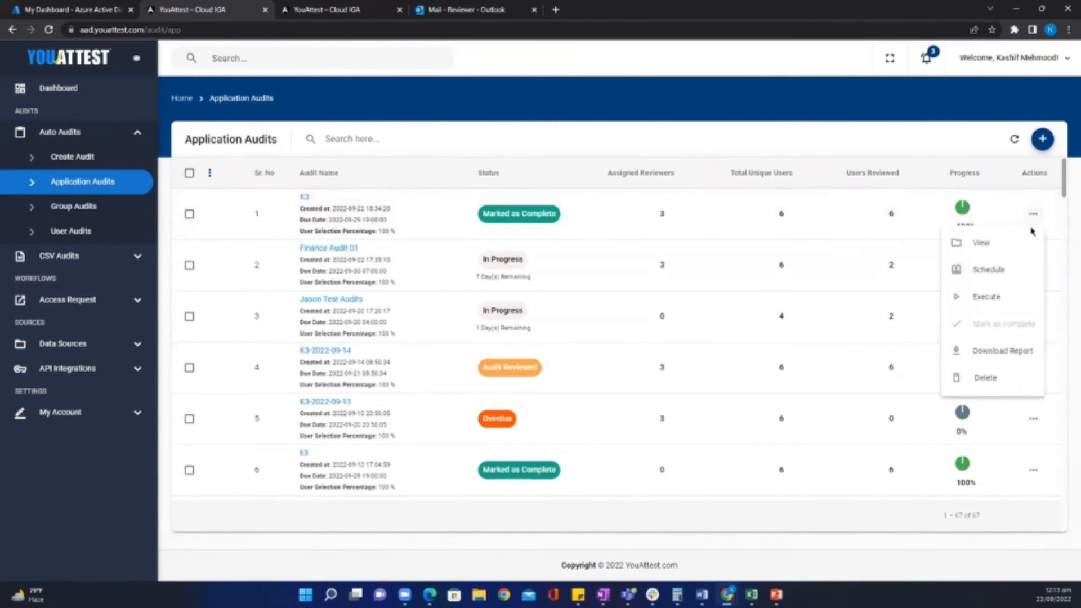
click(980, 301)
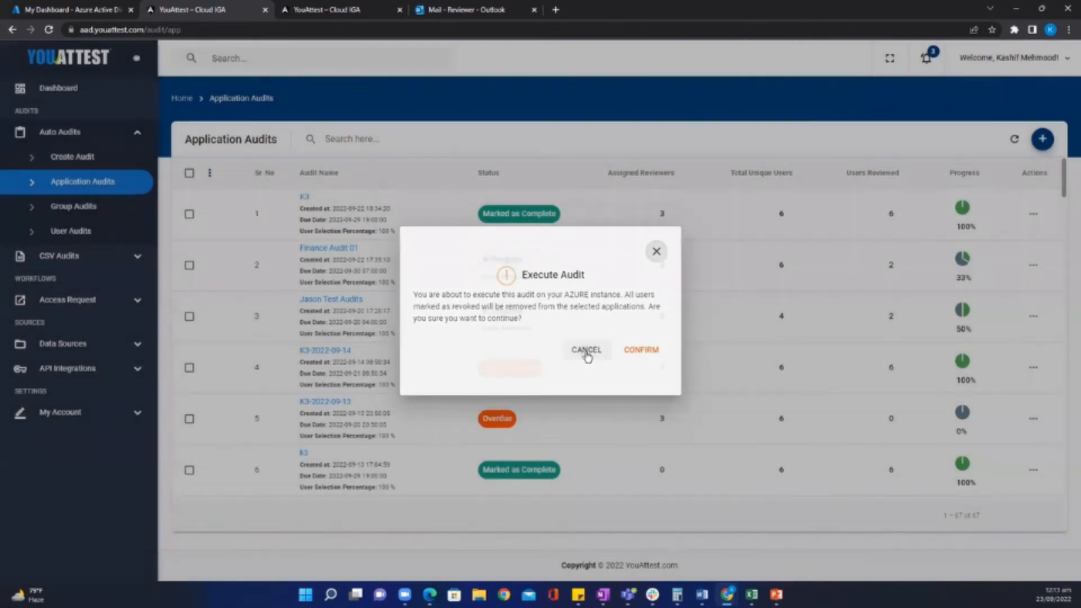
click(586, 351)
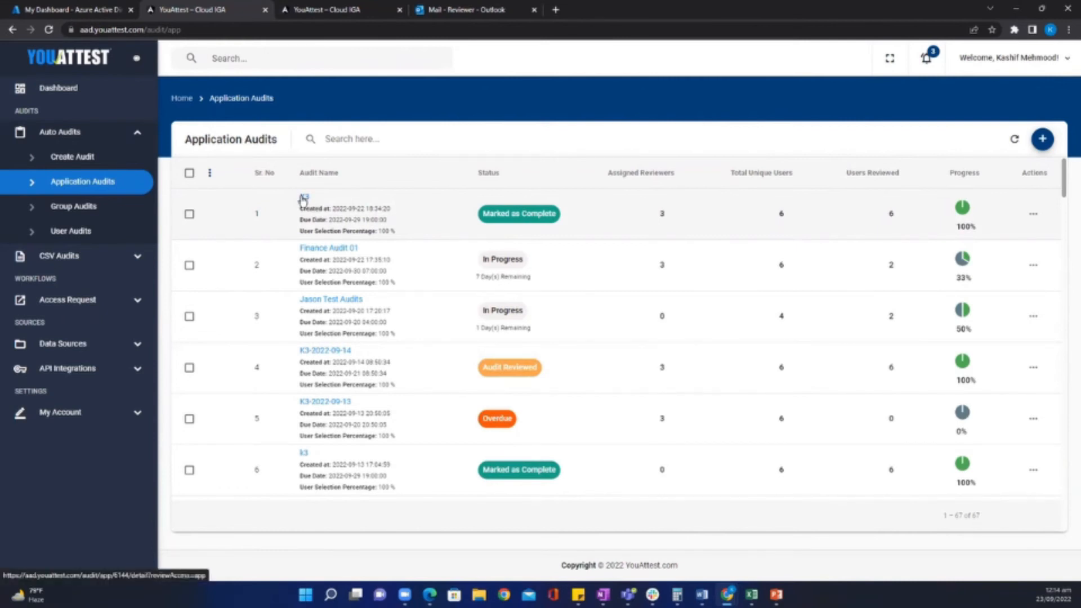
Download the K3 audit report from row 1's Actions menu as a PDF.
click(1033, 217)
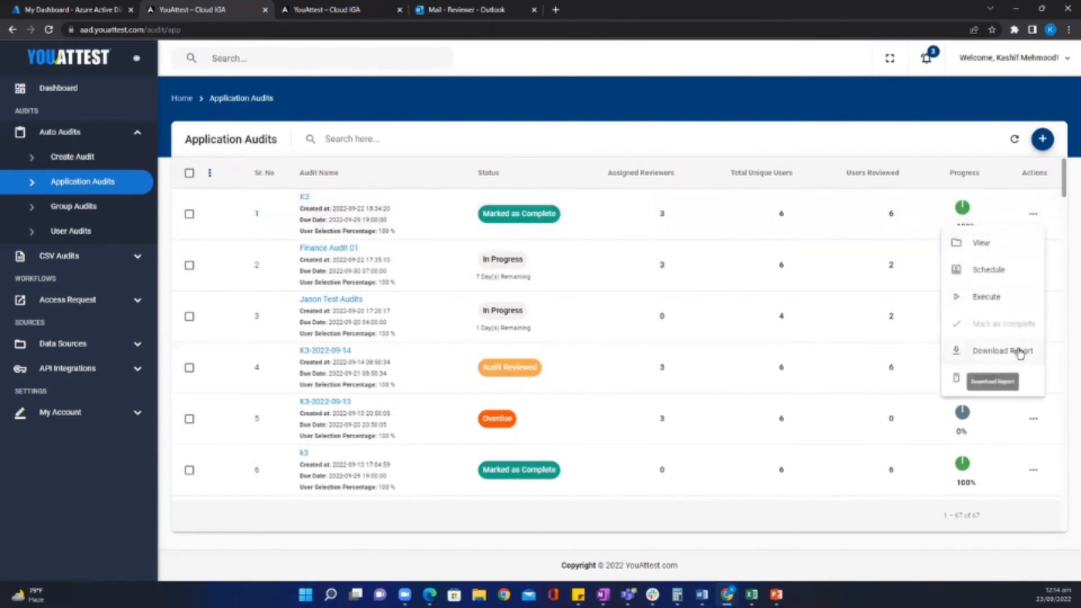
click(1032, 360)
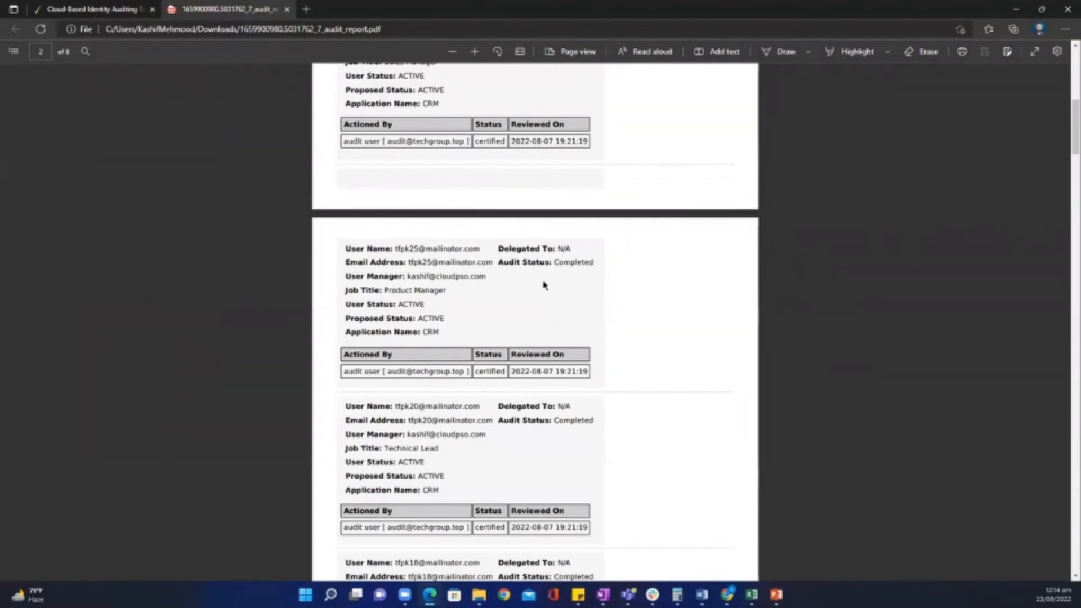
Highlight the first user's details and actioner in the audit report PDF, then close it.
scroll(535, 290, up, 10)
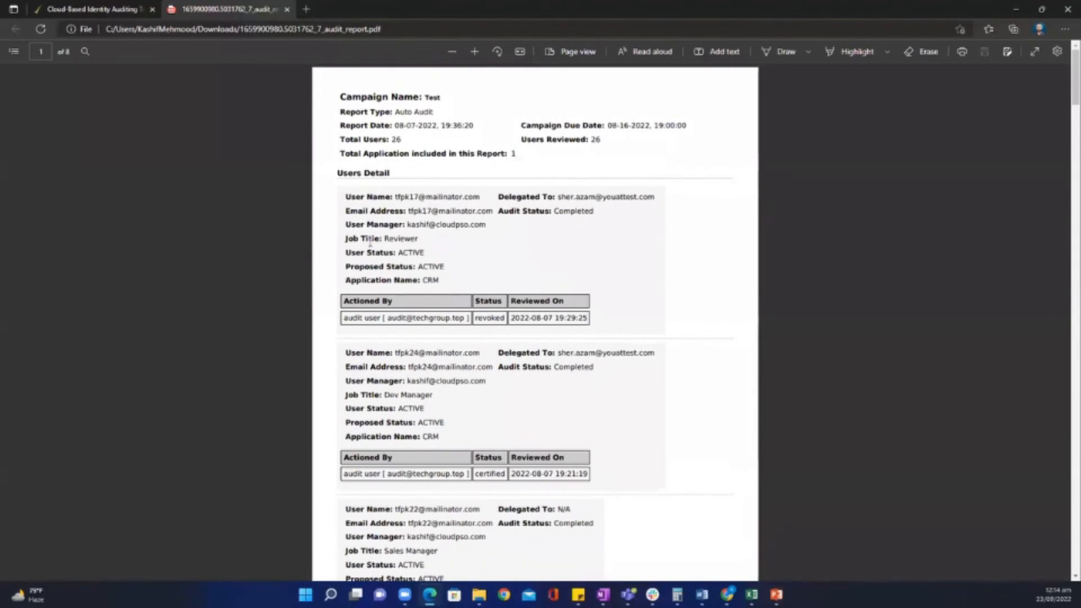
drag(343, 196, 469, 284)
click(575, 257)
click(635, 250)
drag(343, 320, 587, 317)
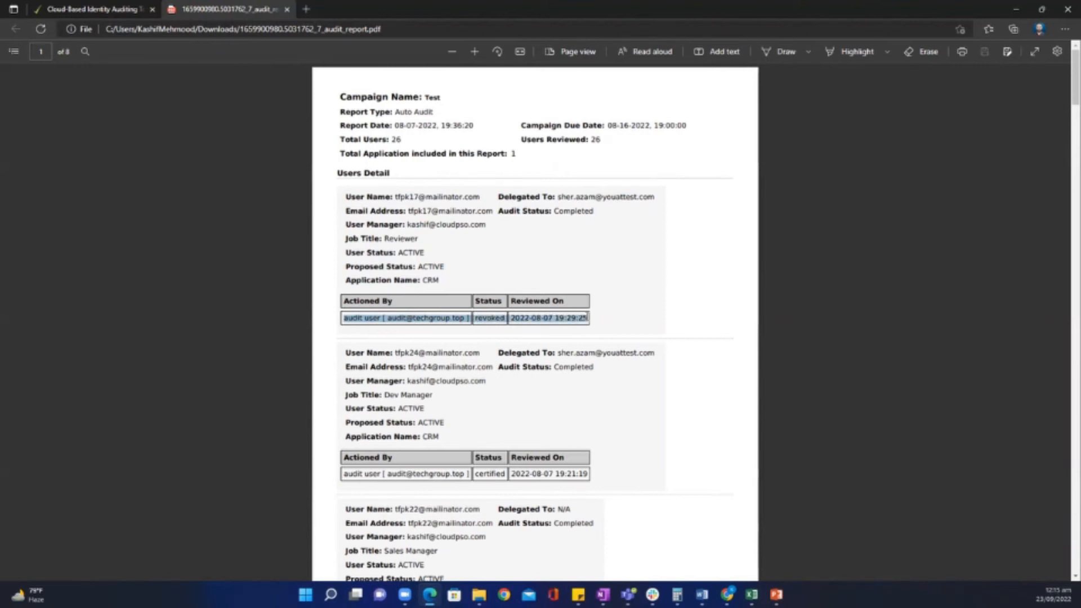
click(648, 315)
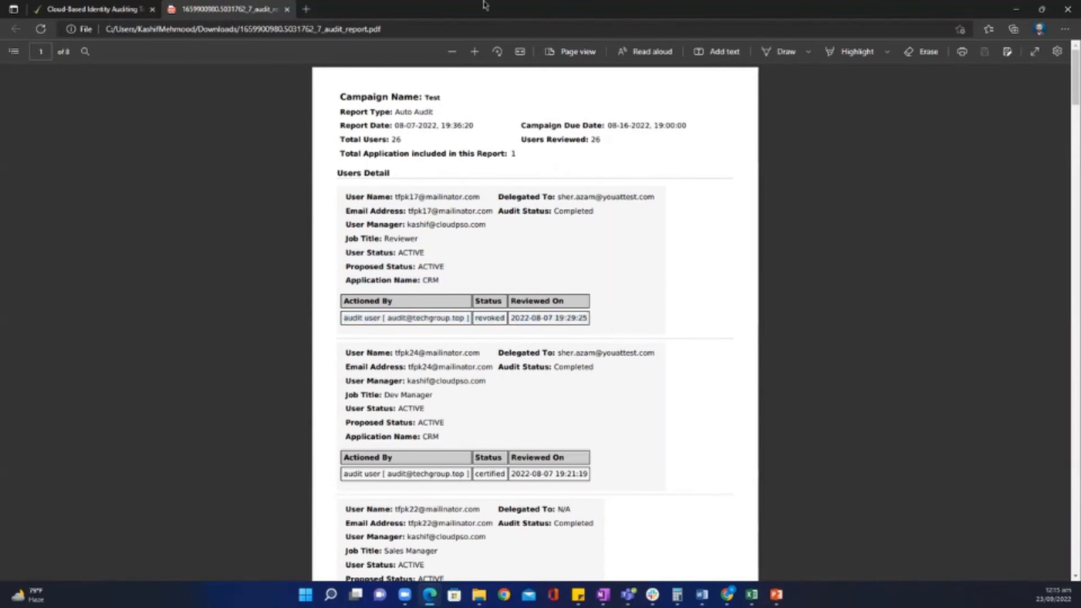
click(287, 10)
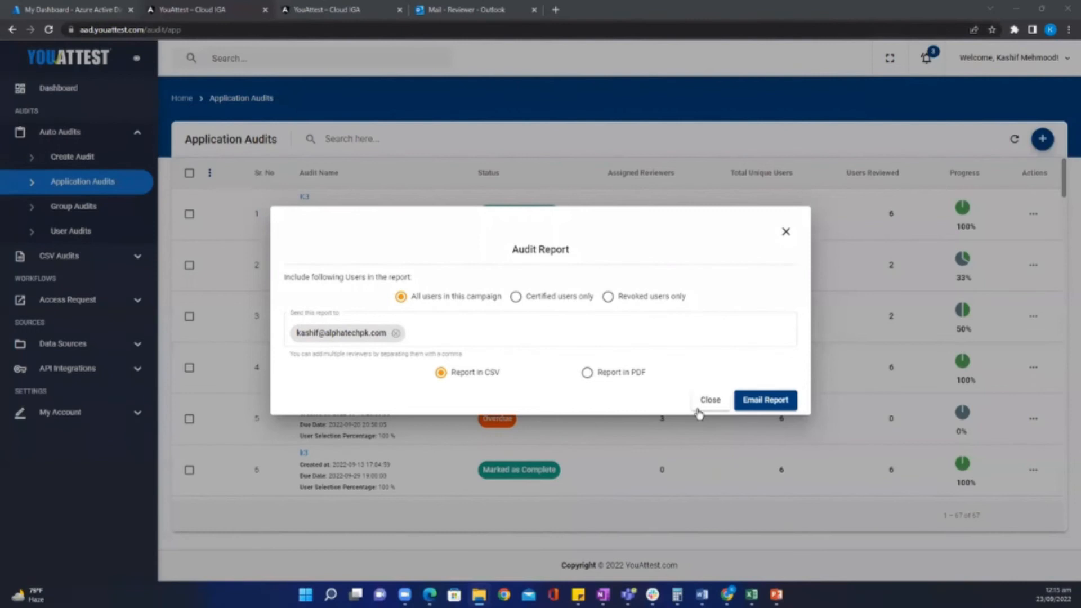
Close the Audit Report dialog and open CSV Audits > Siloed Resources to add a new audit.
click(693, 409)
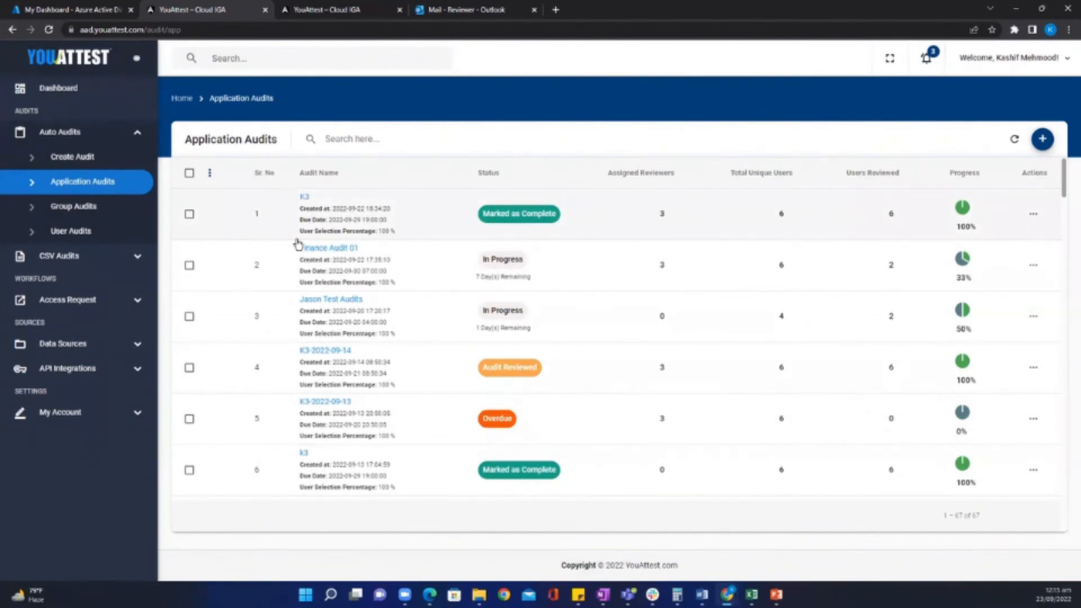
click(59, 257)
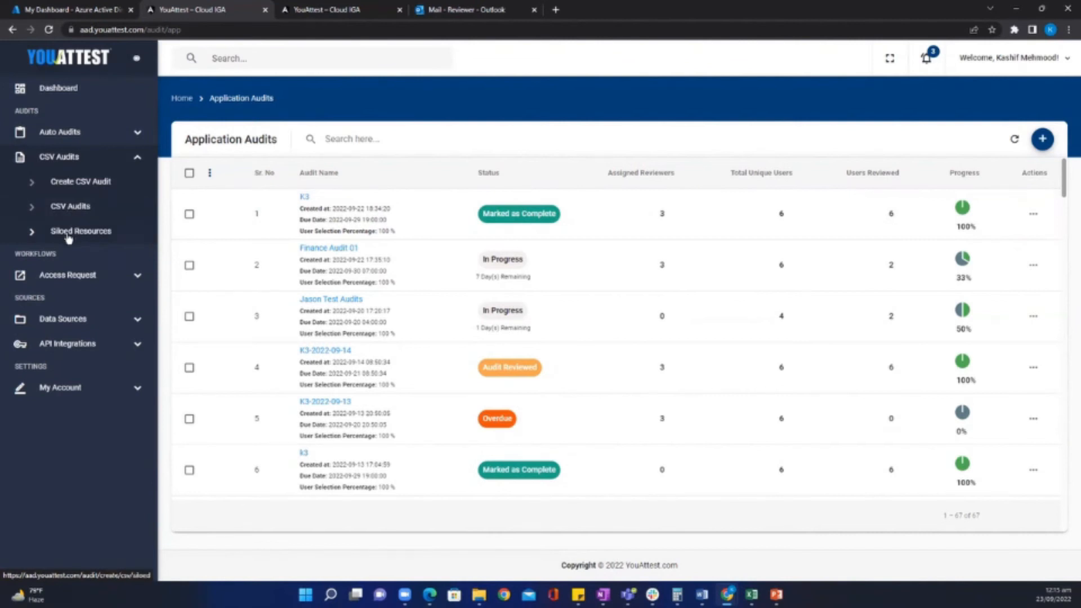
click(68, 237)
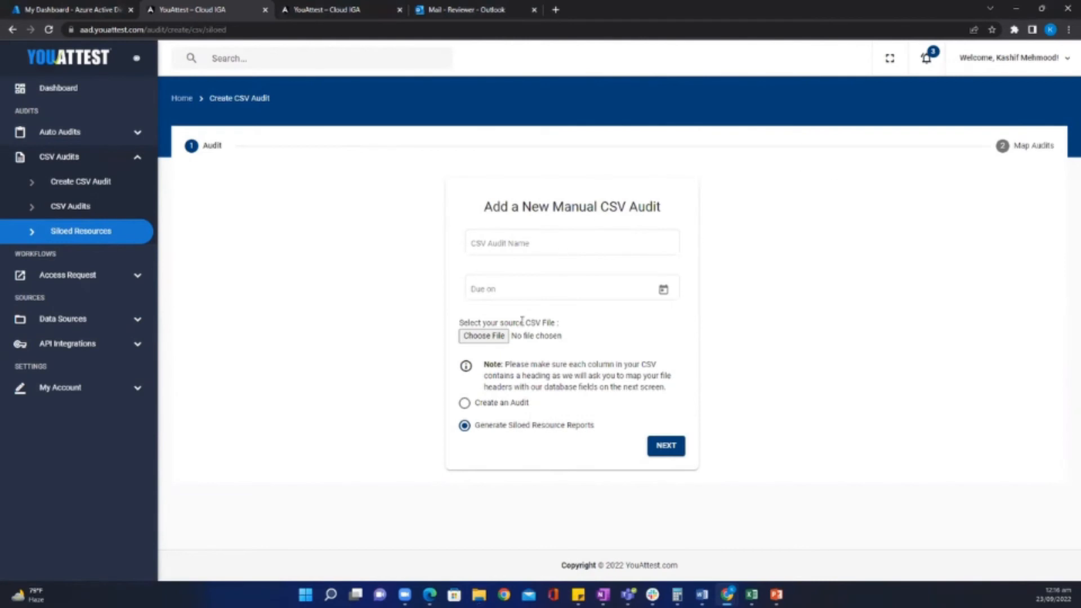
Name the CSV audit 'Demo' and set its due date to 9/30/2022.
click(491, 242)
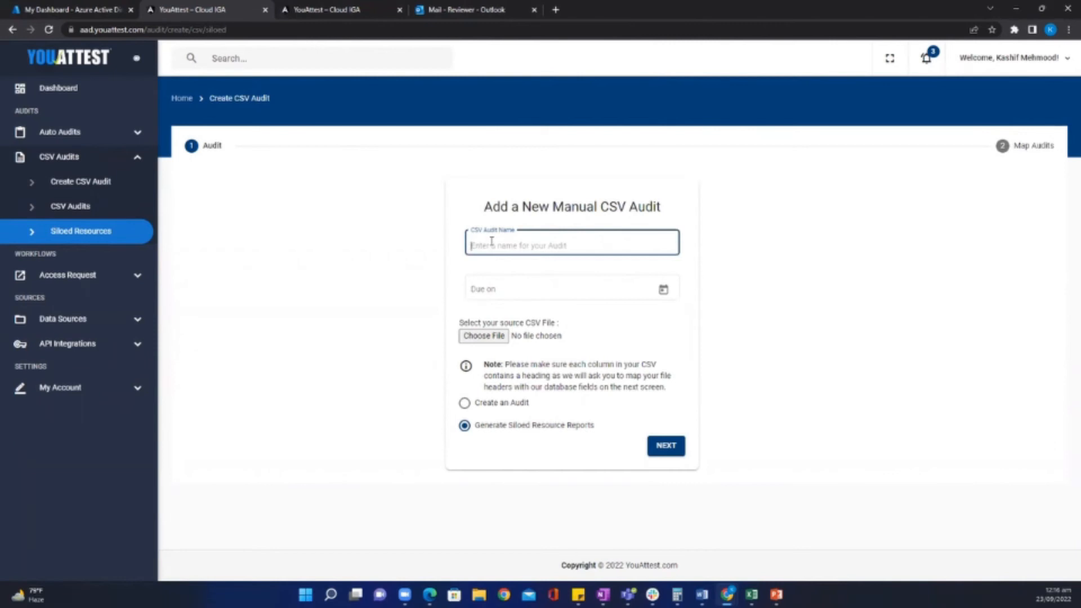
text(Demo)
click(663, 289)
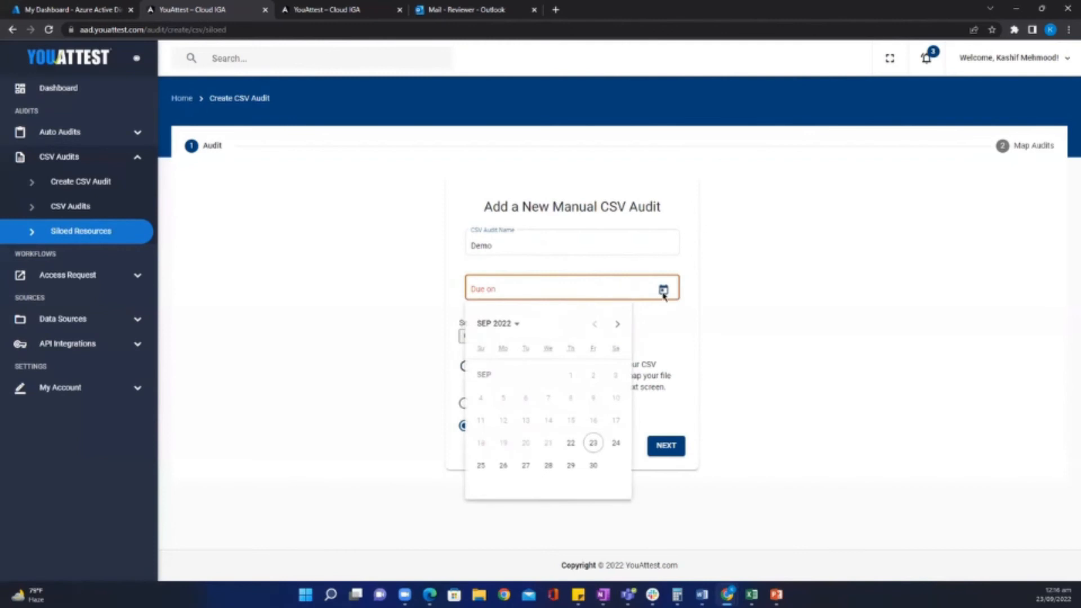
click(589, 437)
click(663, 291)
click(592, 465)
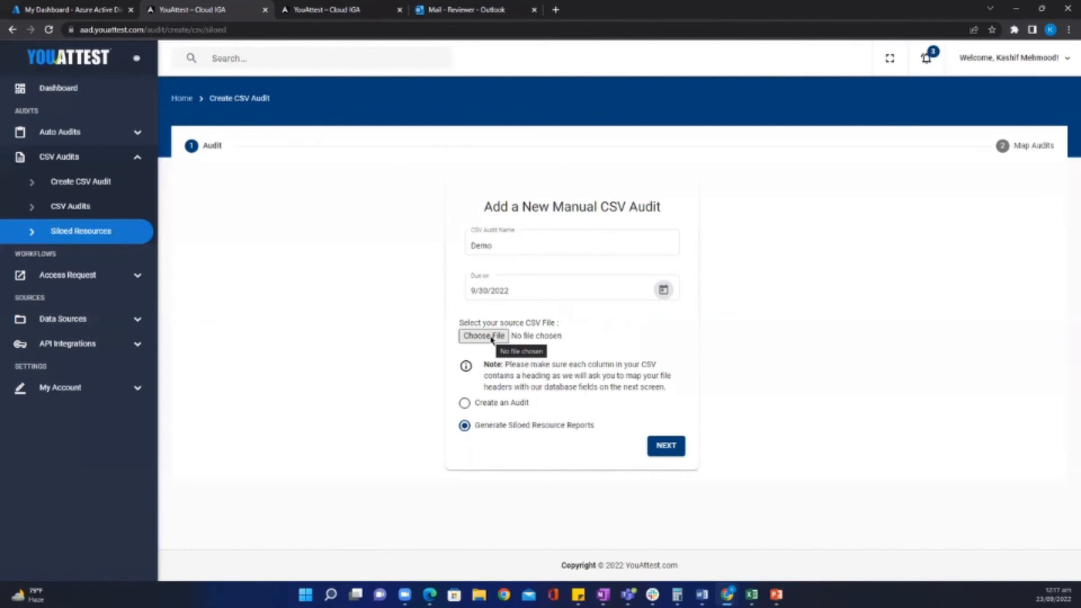
Attach the Siloed App CSV for Orphan Accounts file to the audit.
click(484, 336)
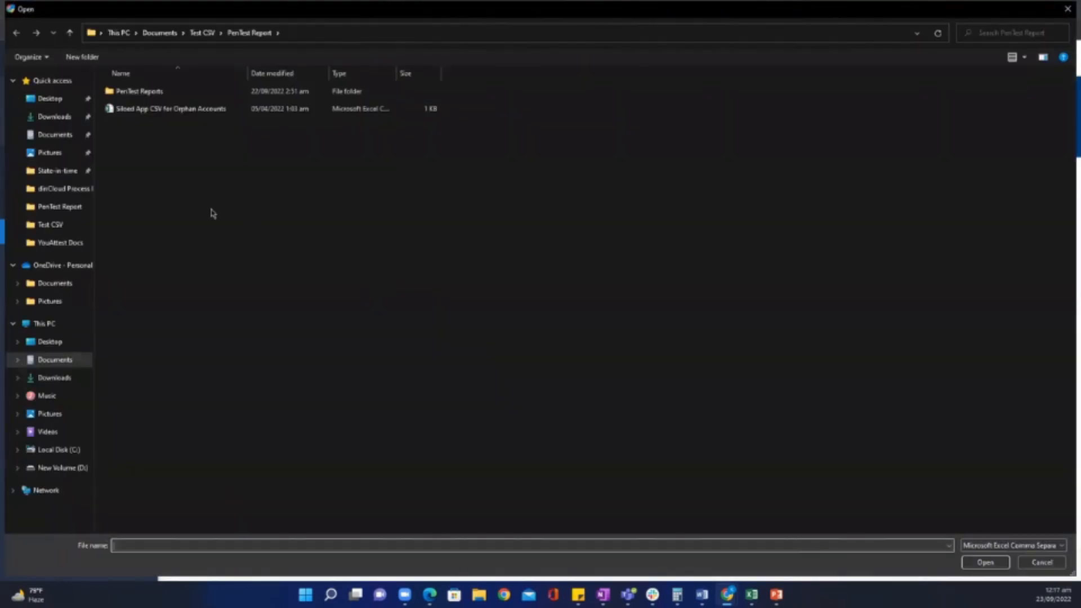
double_click(157, 111)
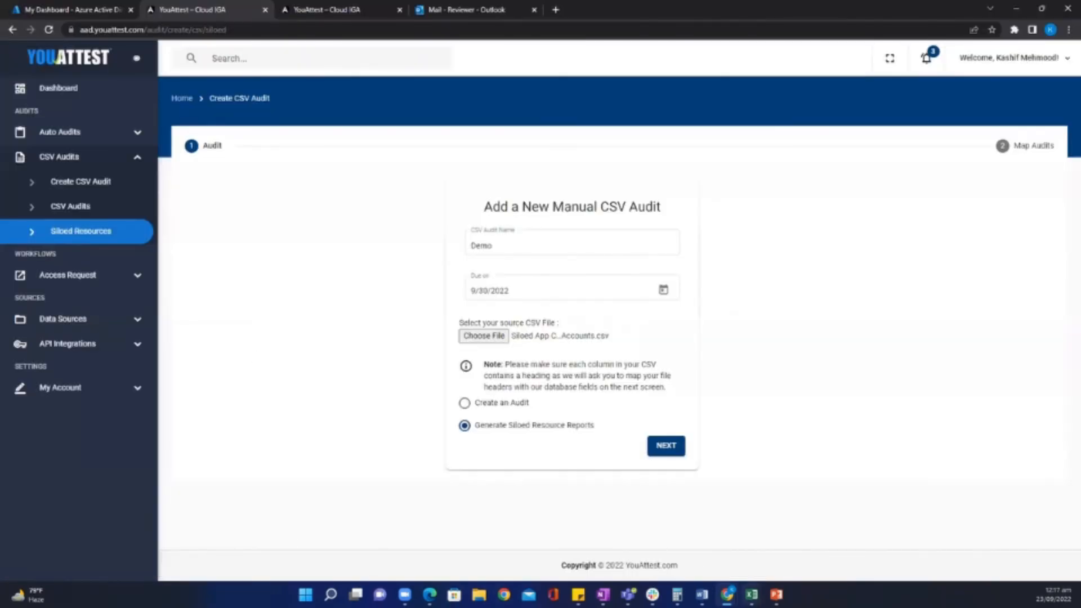
mouse_move(751, 595)
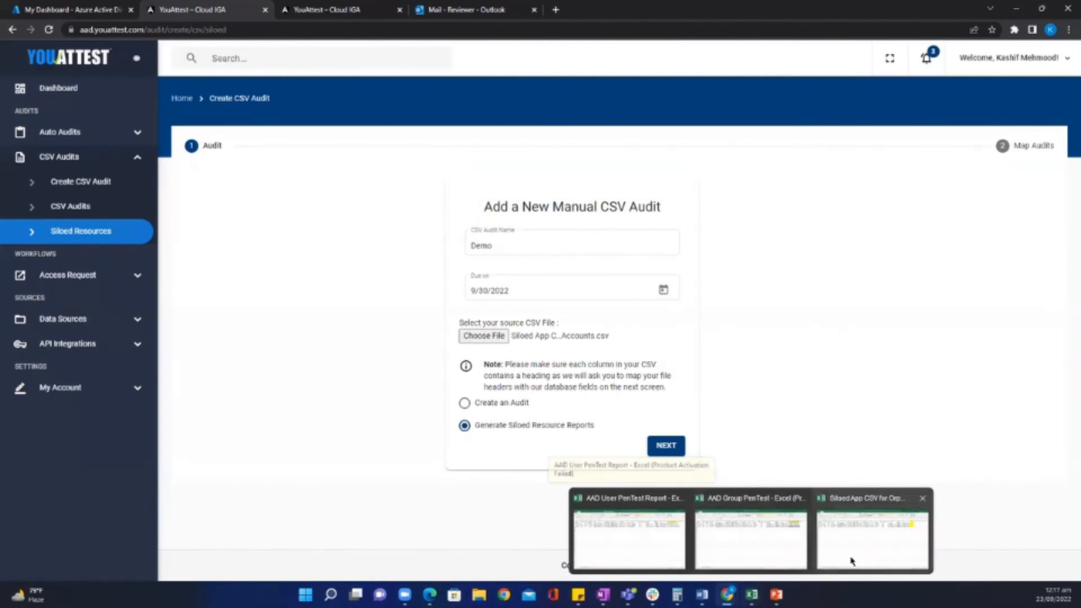
Review the orphan accounts user rows in Excel, then switch back to the YouAttest form.
click(876, 539)
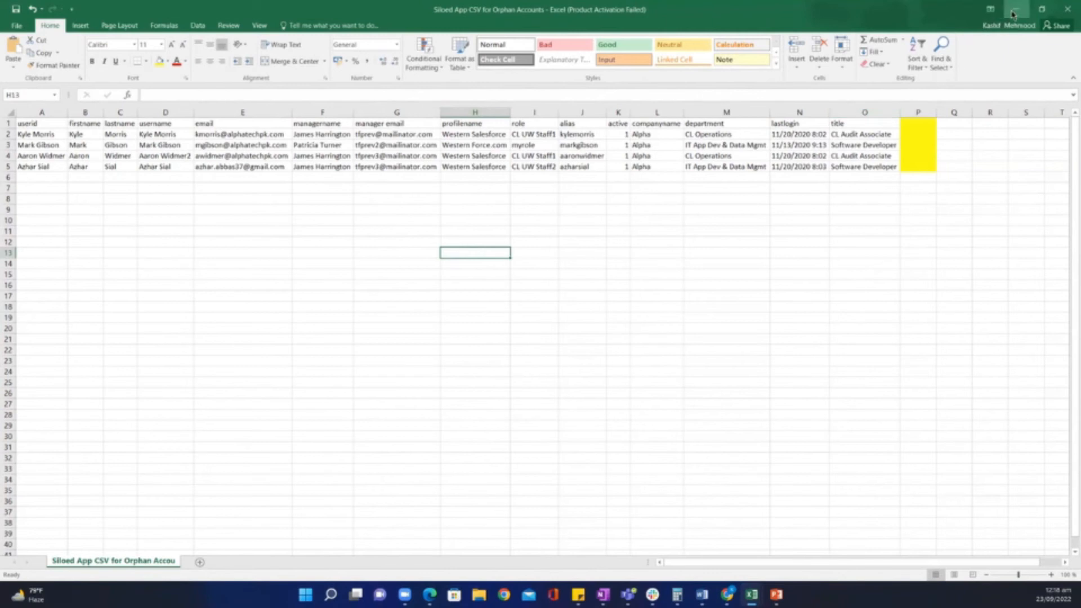
key(alt+Tab)
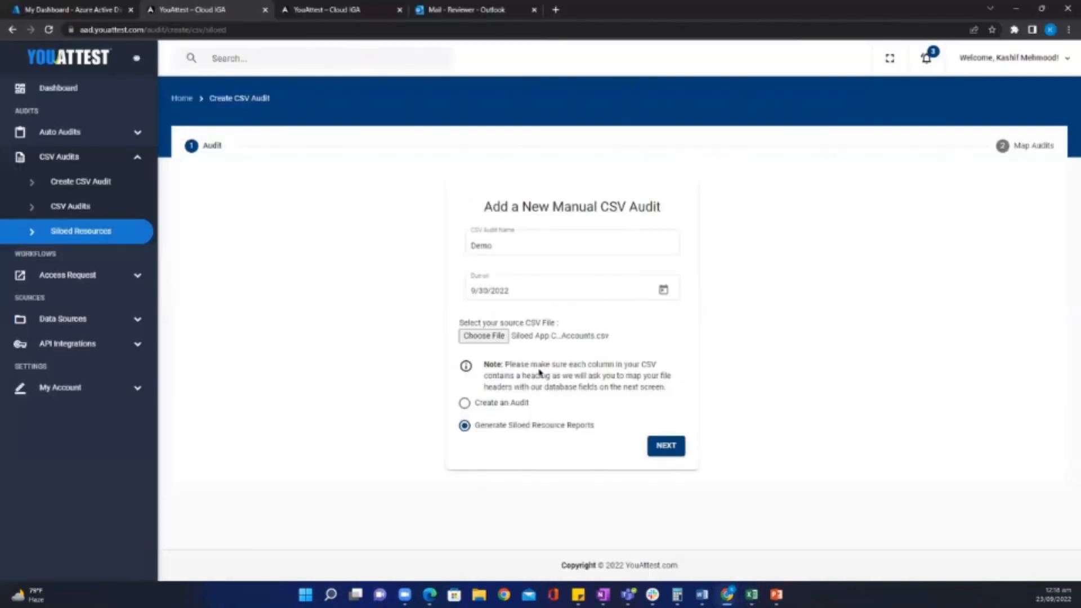
Advance to the Siloed Resource Access Report step and choose AAD as the source identity.
click(664, 447)
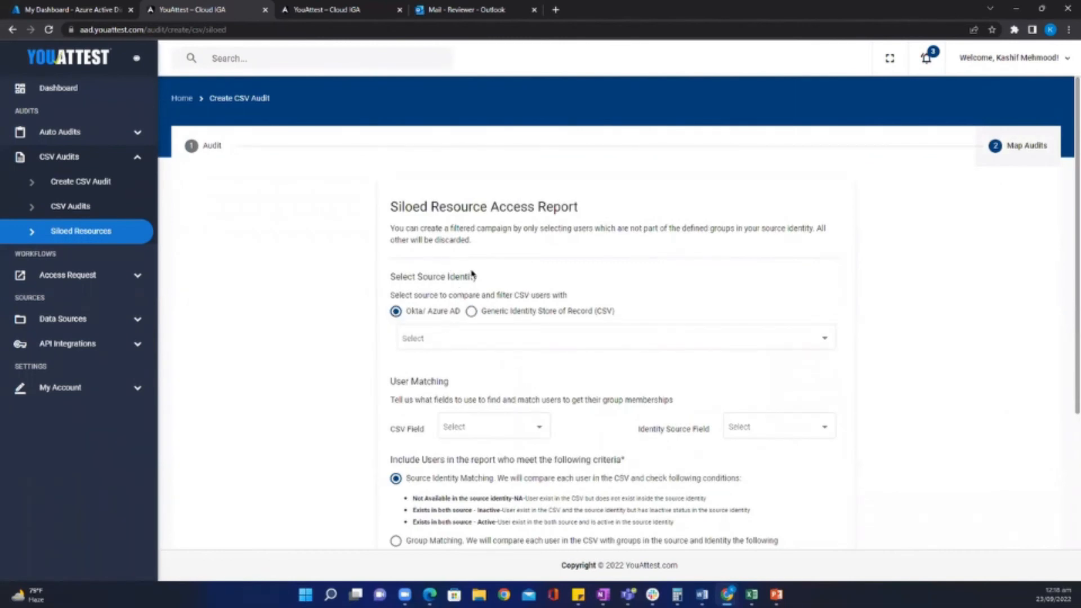
scroll(460, 291, down, 1)
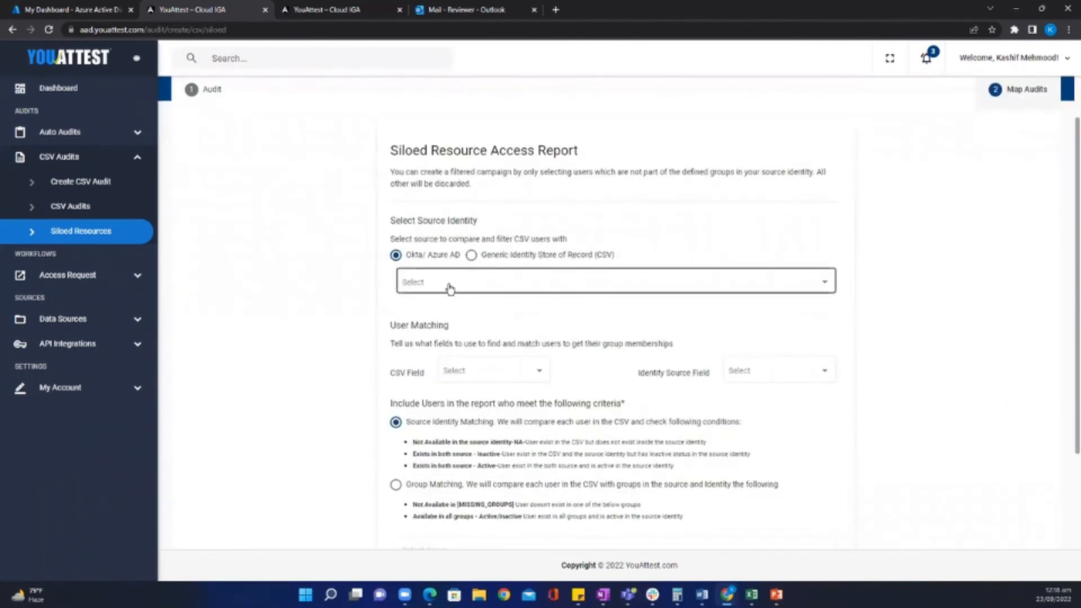
click(440, 290)
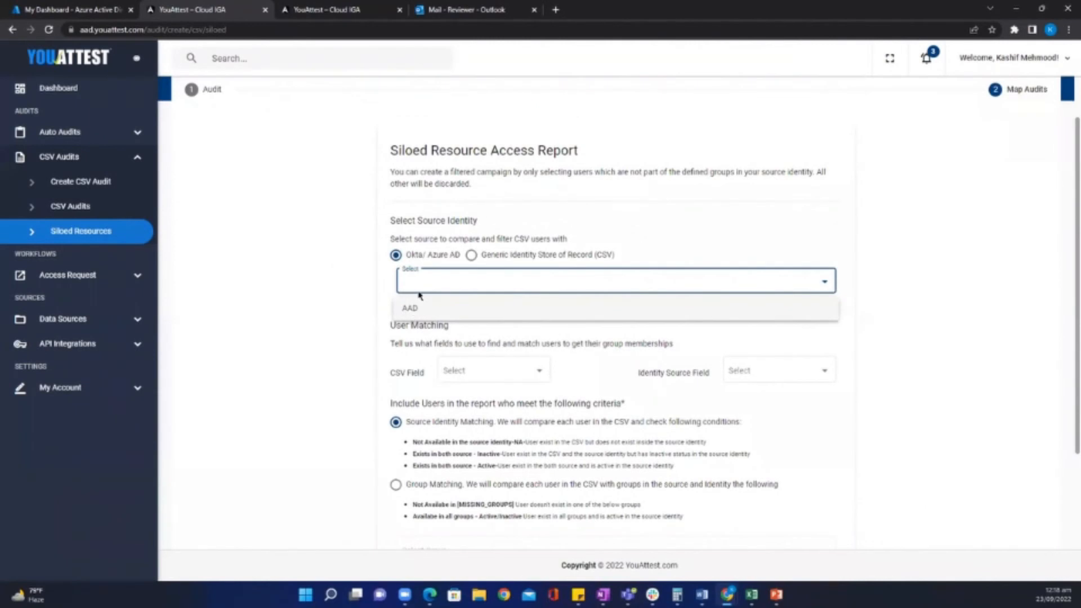
click(414, 313)
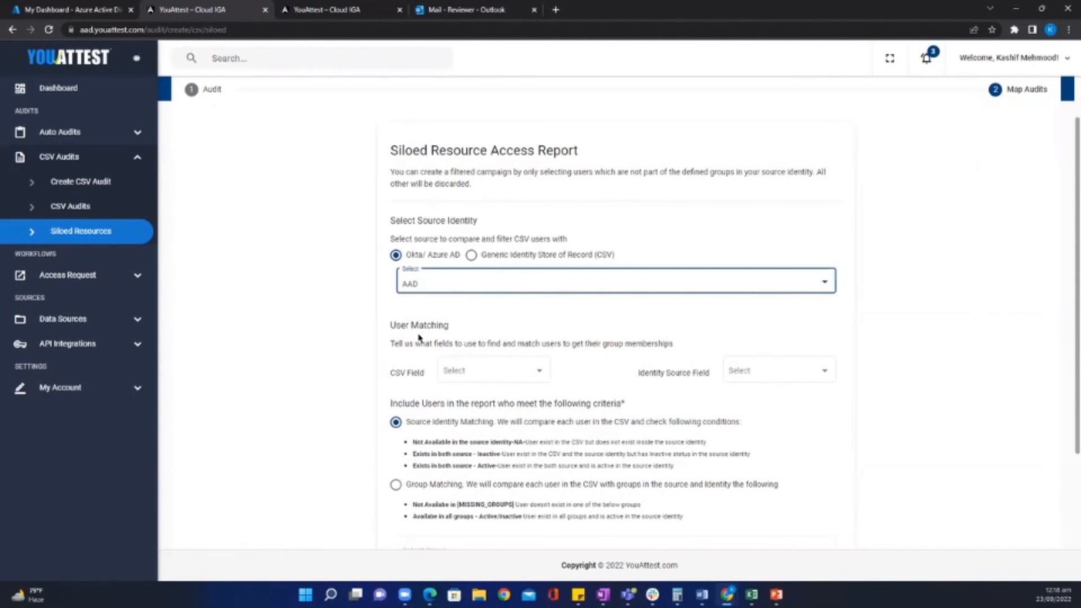
scroll(439, 322, down, 2)
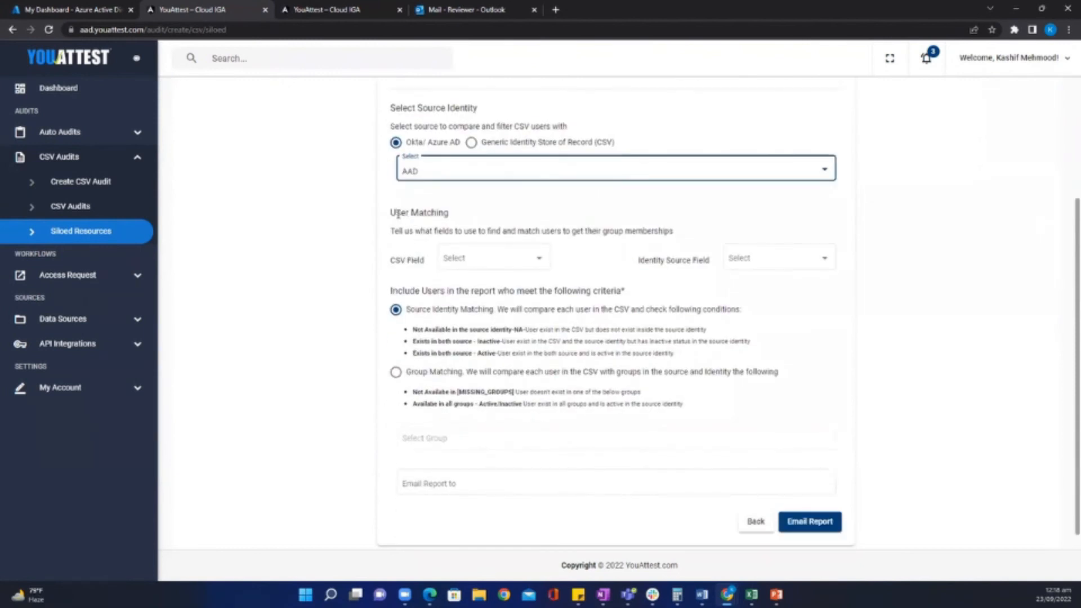
Set User Matching to pair the CSV 'email' column with the identity source 'Email' field.
click(540, 264)
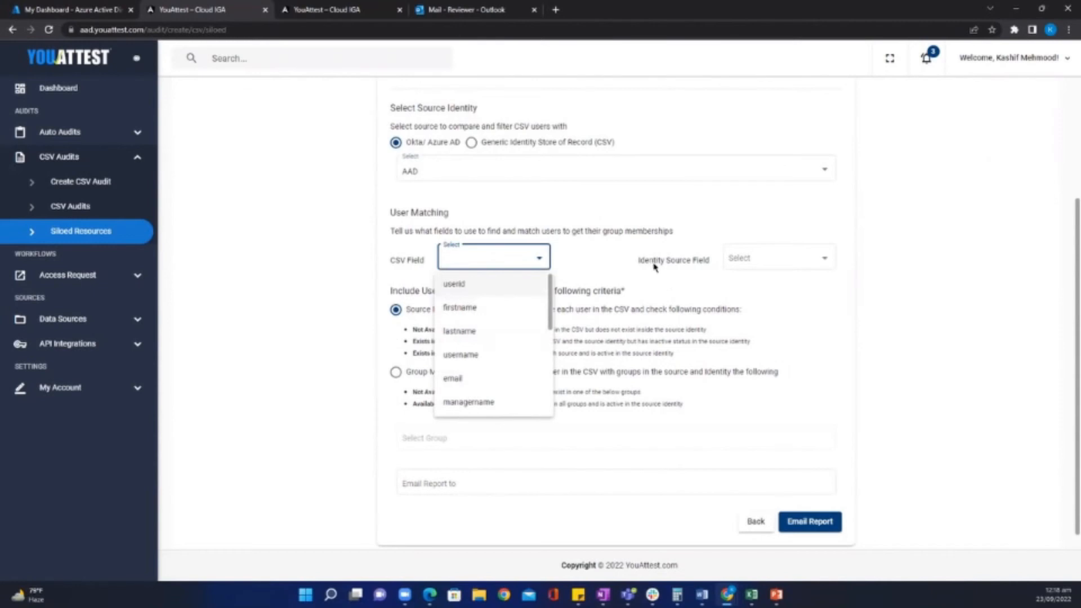
click(823, 260)
click(824, 260)
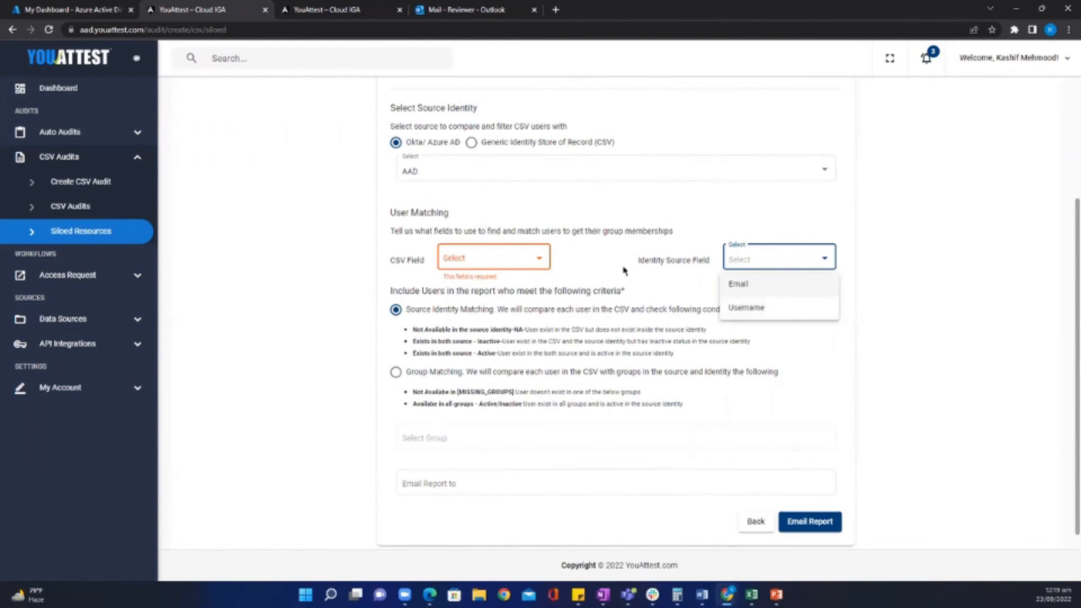
click(541, 260)
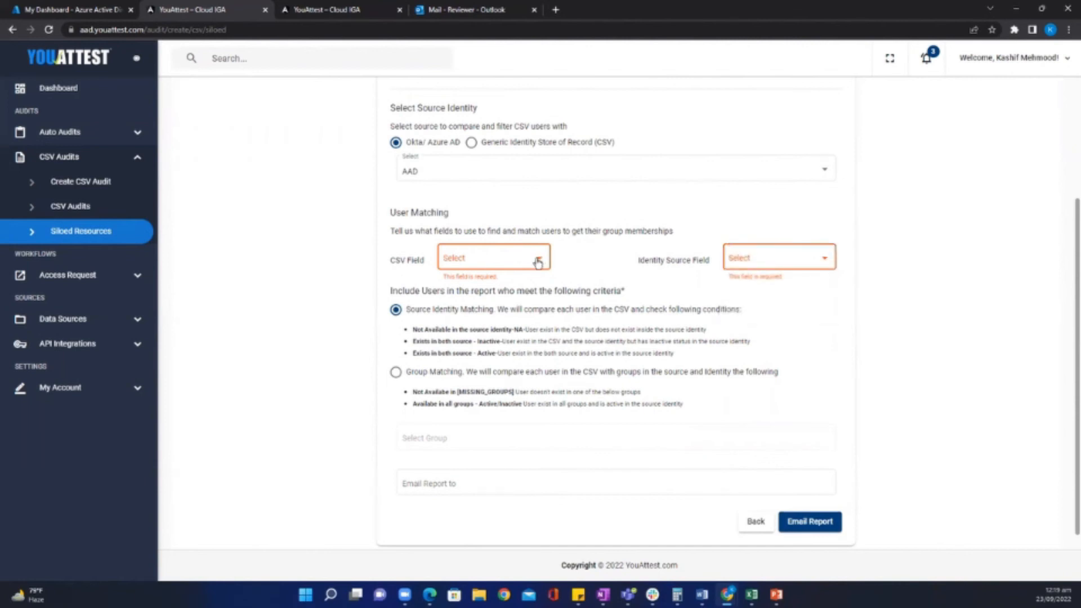
click(541, 260)
click(471, 380)
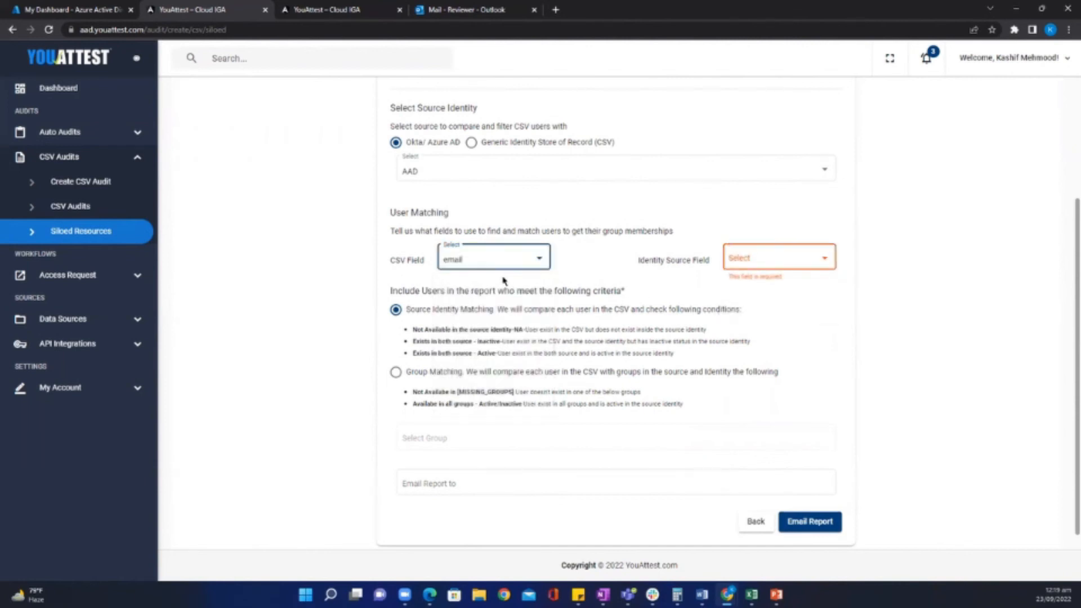
click(824, 260)
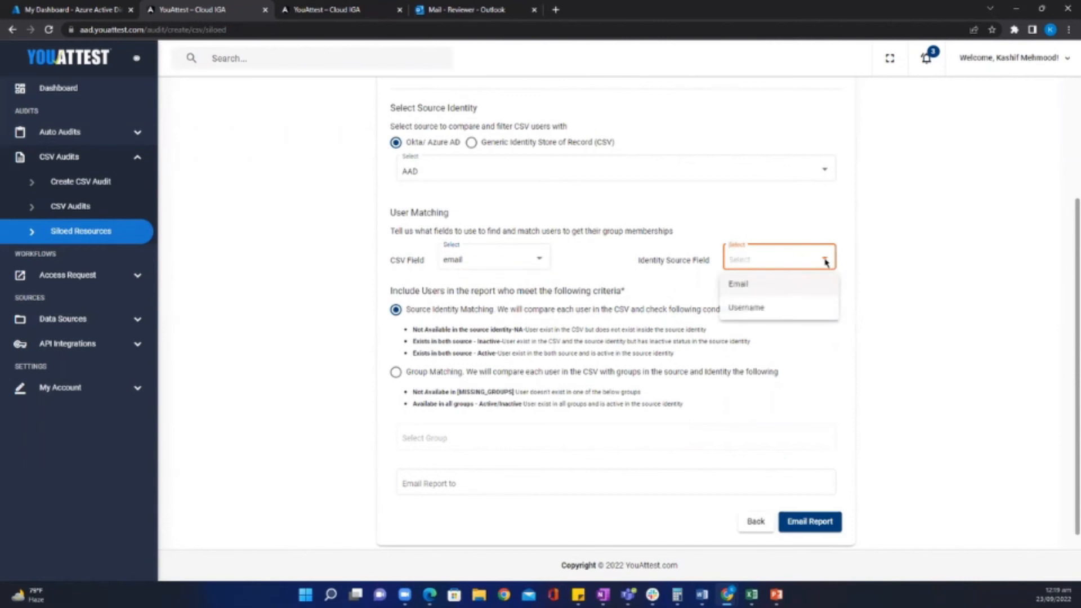
click(739, 290)
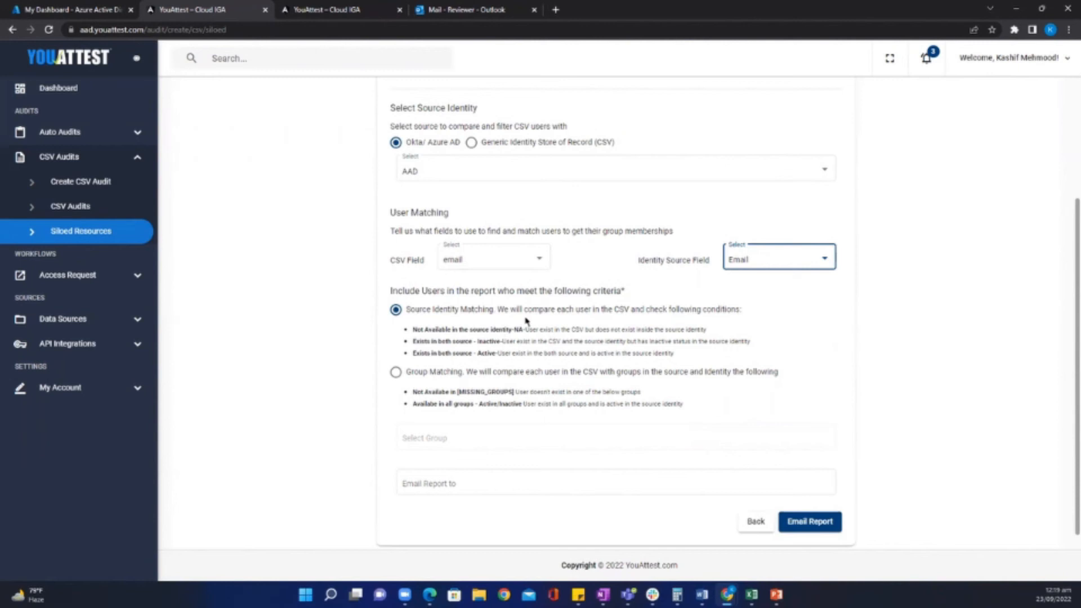
Add a report recipient e-mail address, then bring the orphan accounts CSV forward in Excel.
click(451, 482)
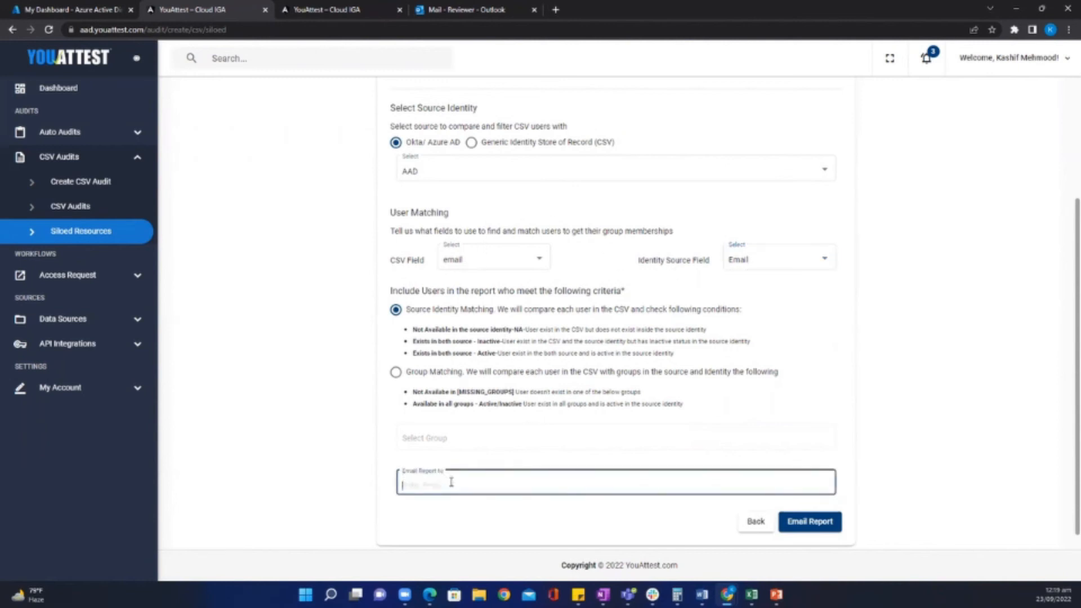
key(Return)
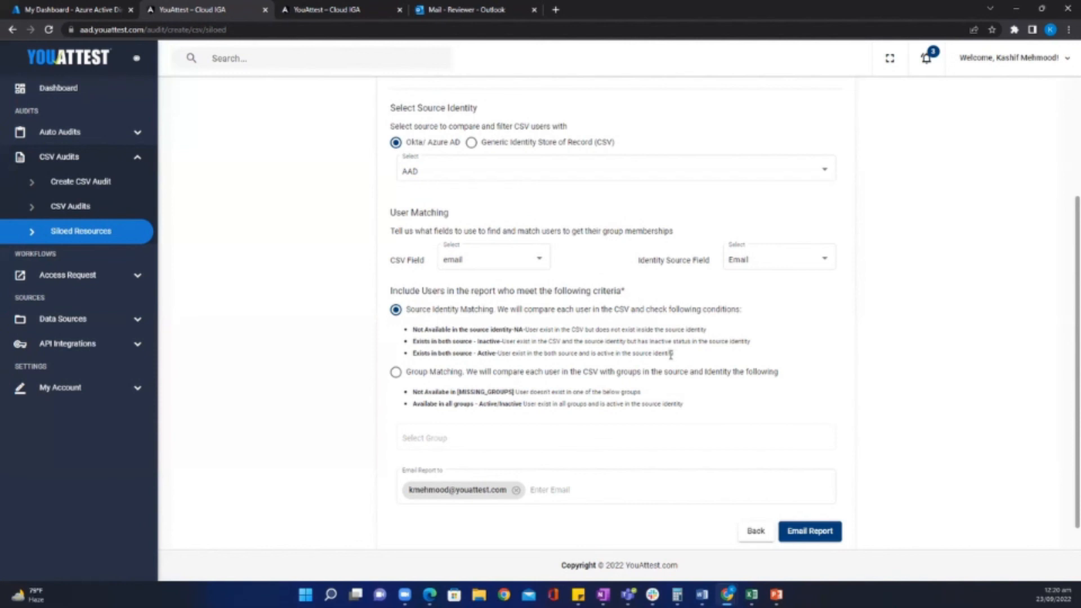
mouse_move(726, 594)
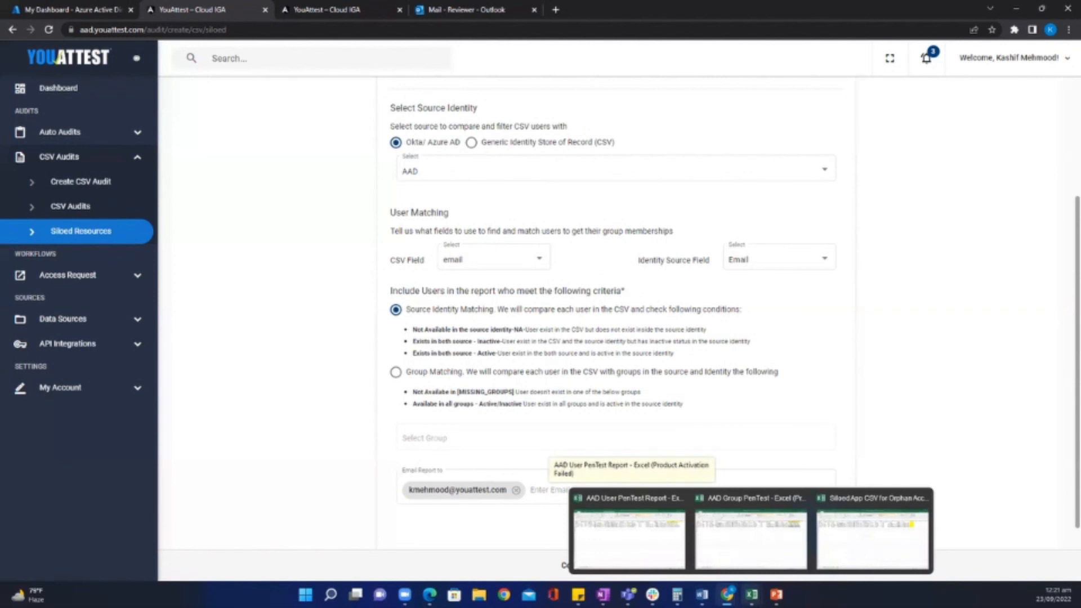
click(876, 545)
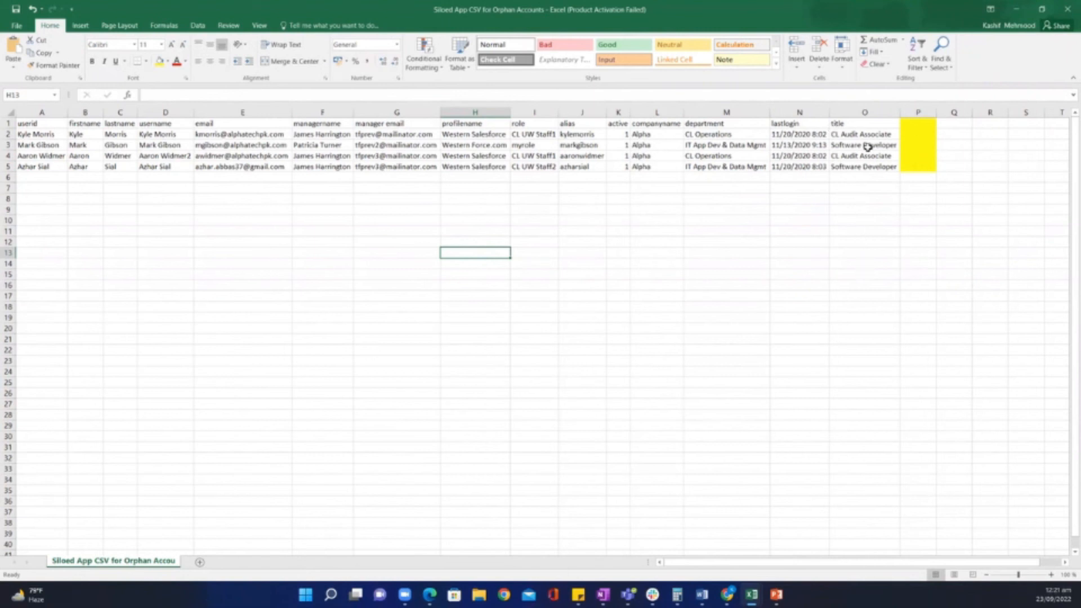
Minimize the Siloed App CSV and switch to the AAD User PenTest Report workbook.
click(1017, 10)
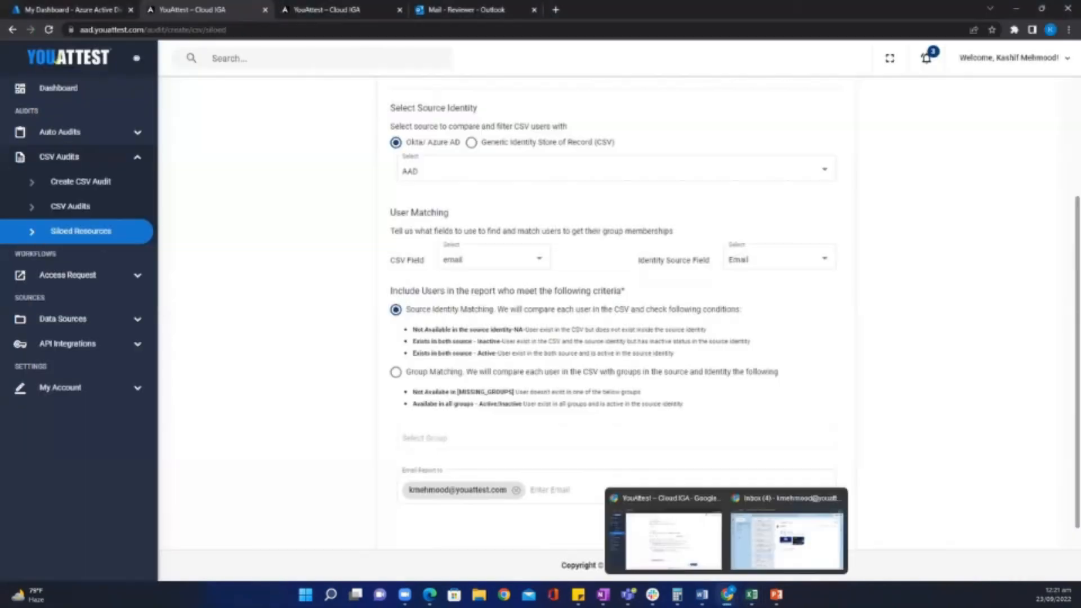
mouse_move(751, 594)
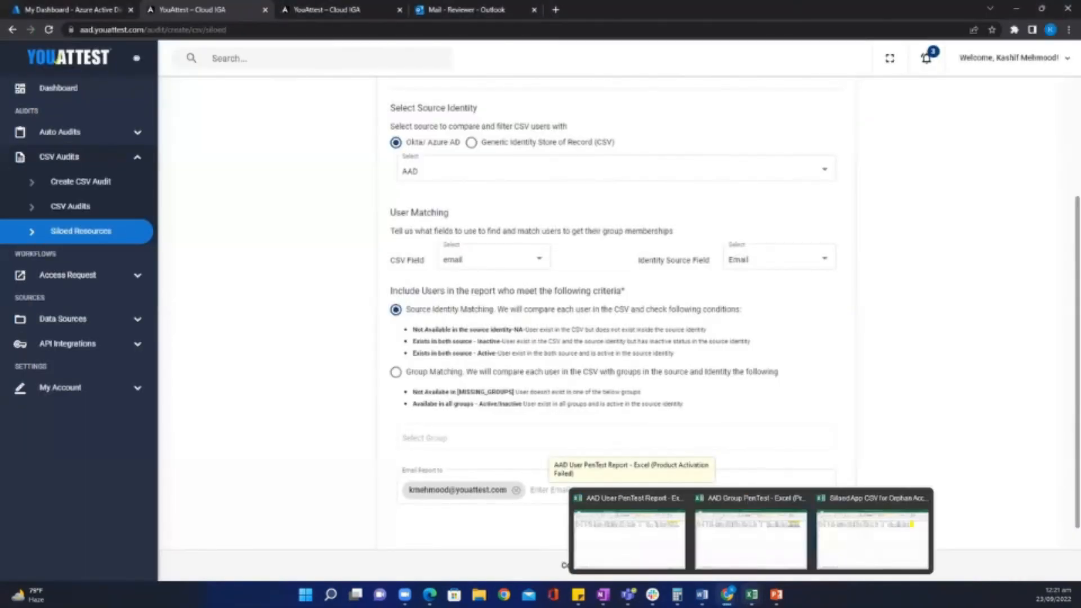
click(633, 535)
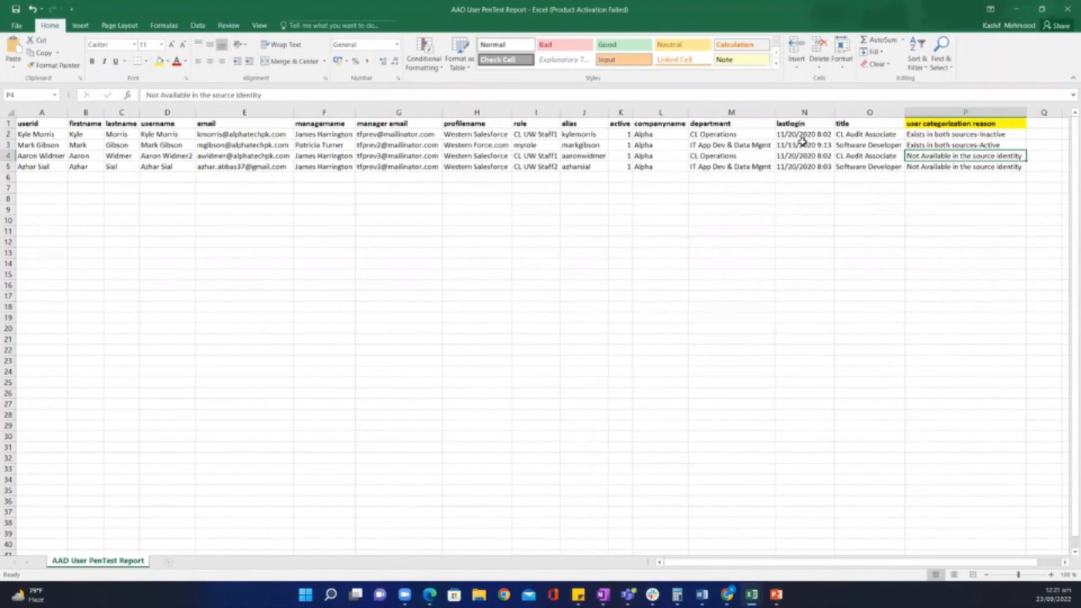
Check the first and third users' categorization reasons, select the two users missing from the source identity, then minimize Excel.
click(925, 134)
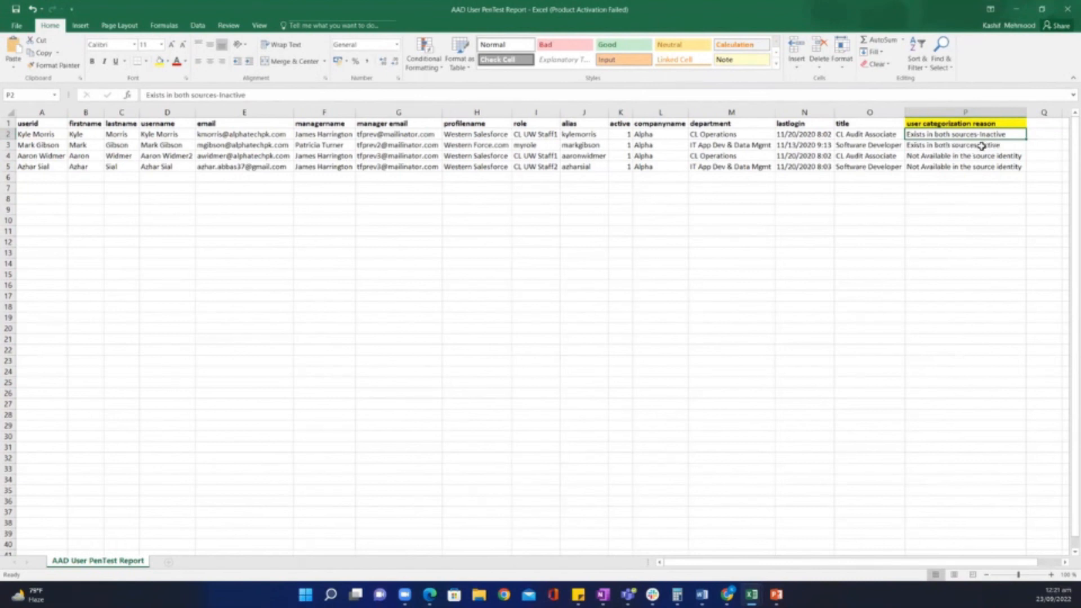
click(932, 156)
drag(931, 156, 932, 164)
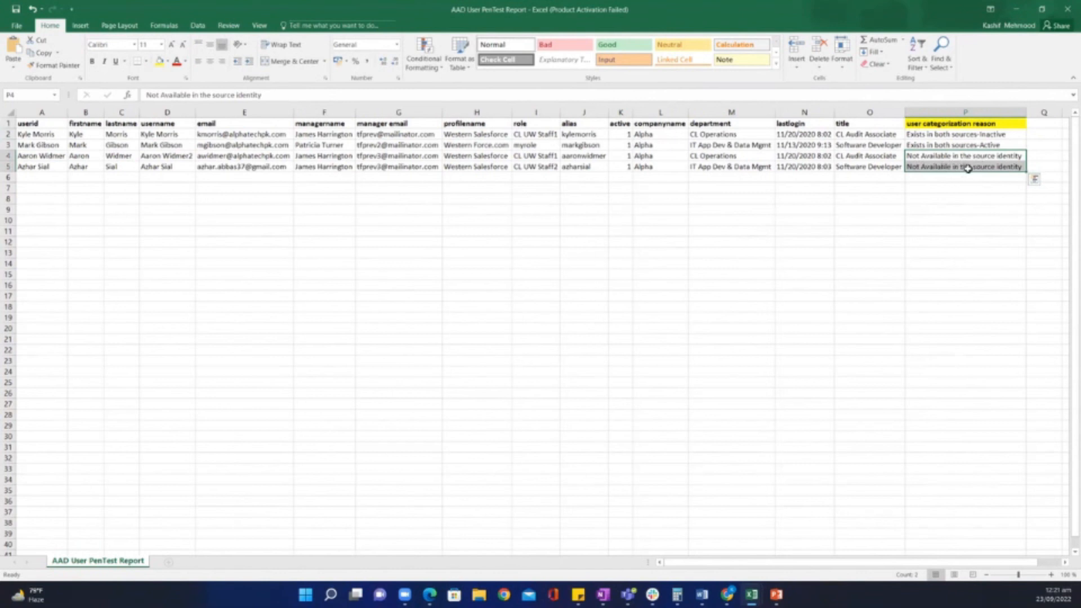
click(1013, 14)
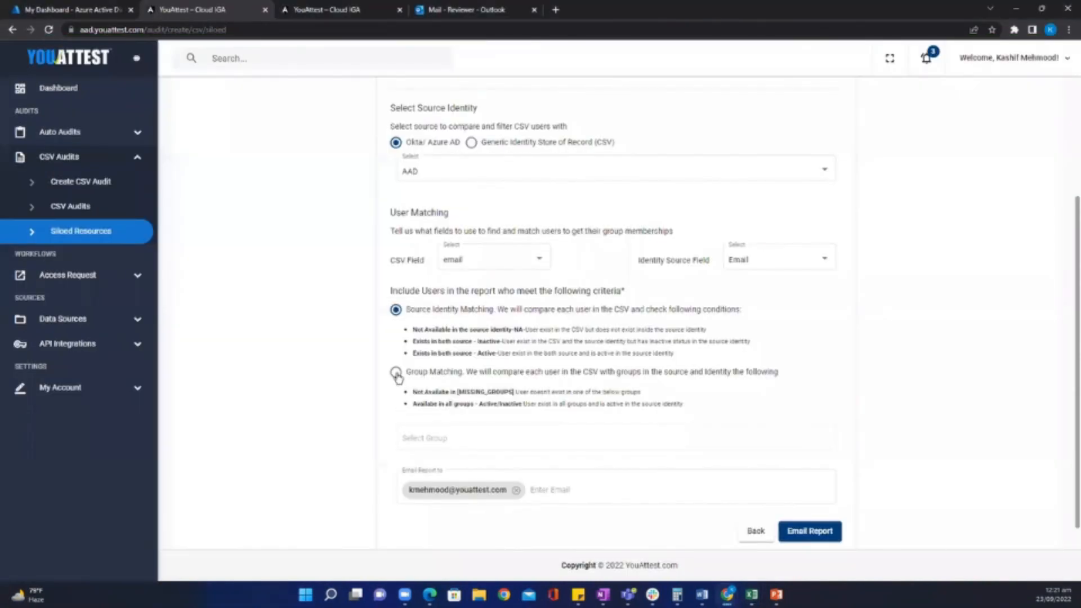
Switch the criteria to Group Matching and choose the Finance ( Financial Management ) group by searching 'fin'.
click(396, 374)
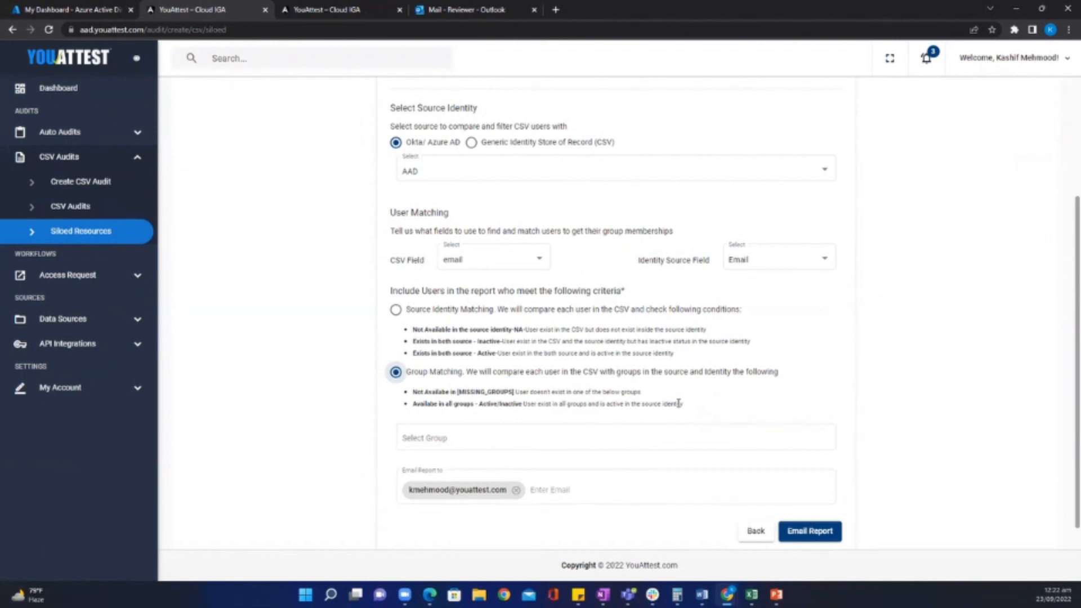
click(423, 440)
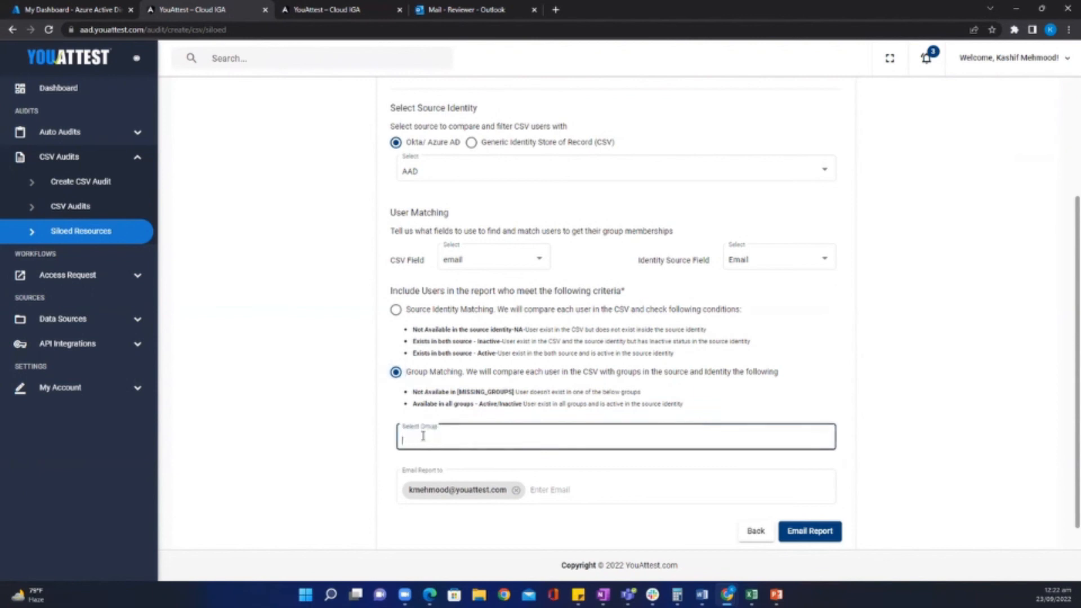
text(fin)
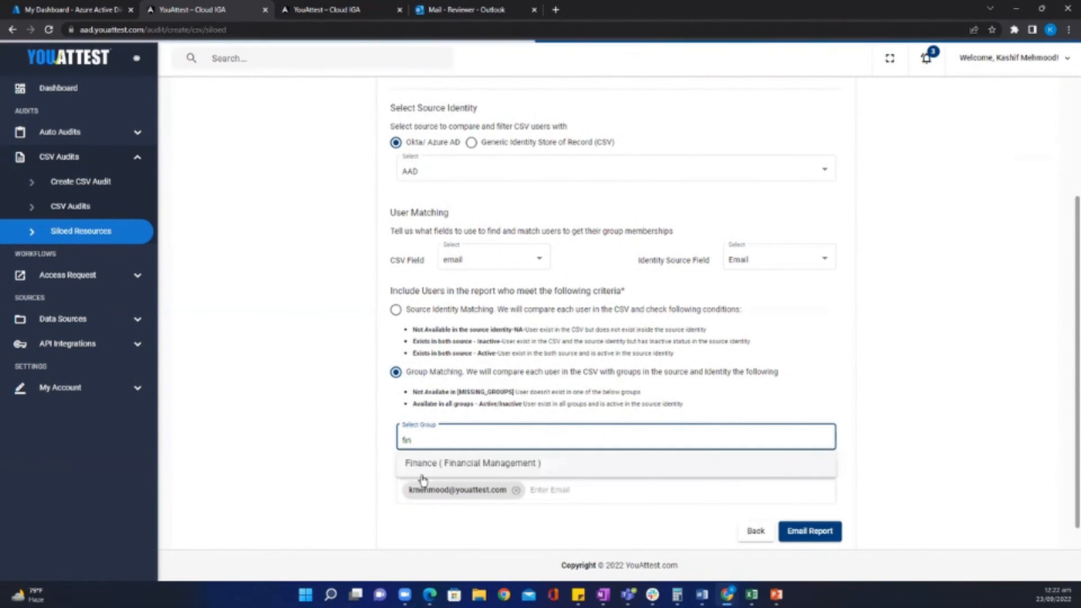
click(424, 463)
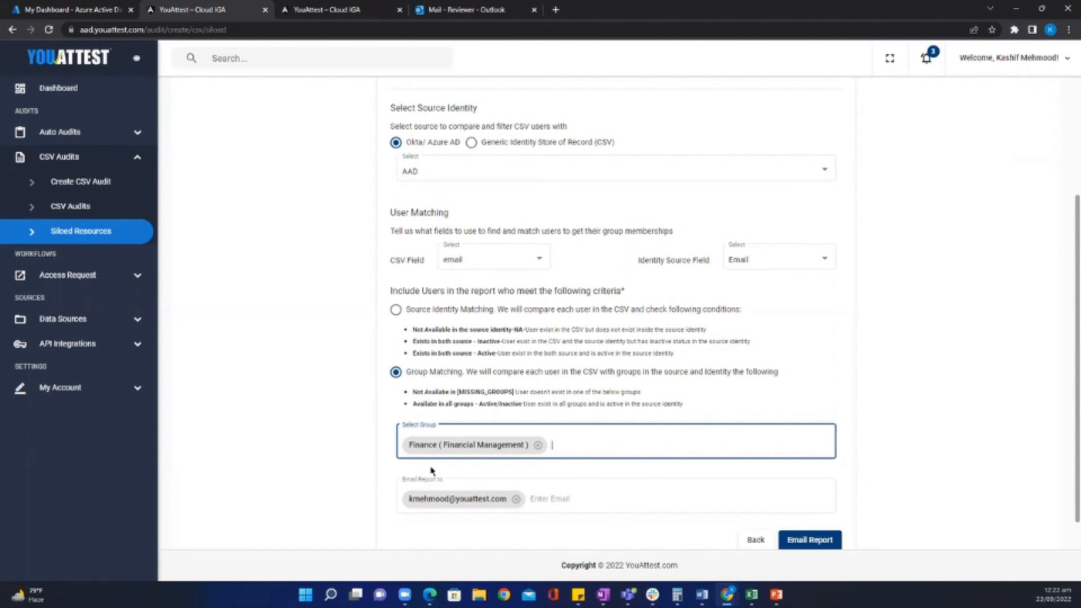
mouse_move(652, 595)
mouse_move(751, 594)
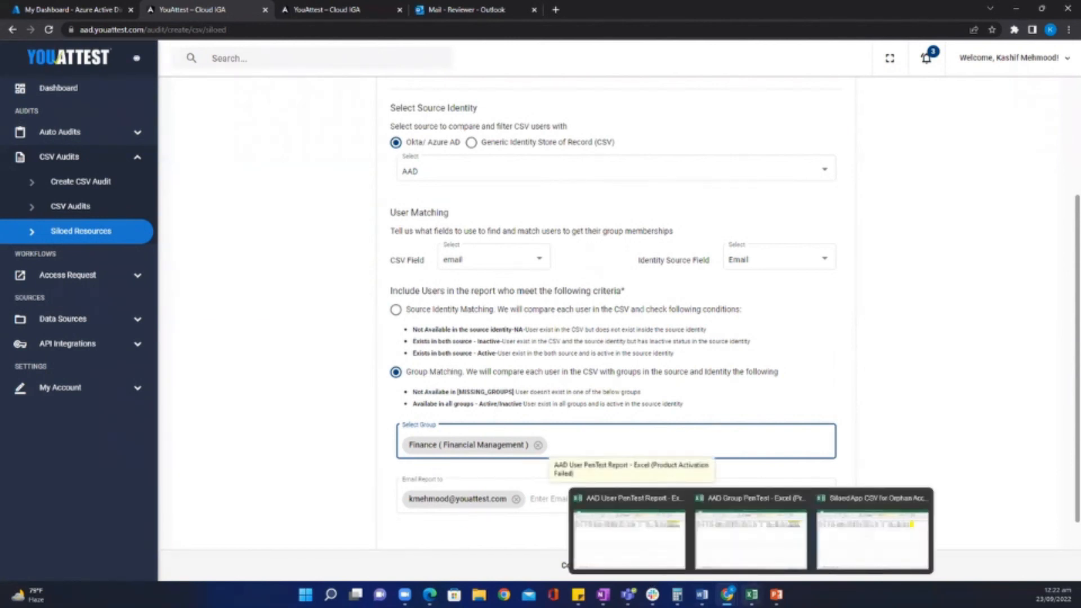
Open the AAD Group PenTest workbook and read the group categorization reasons for the first three users.
click(757, 535)
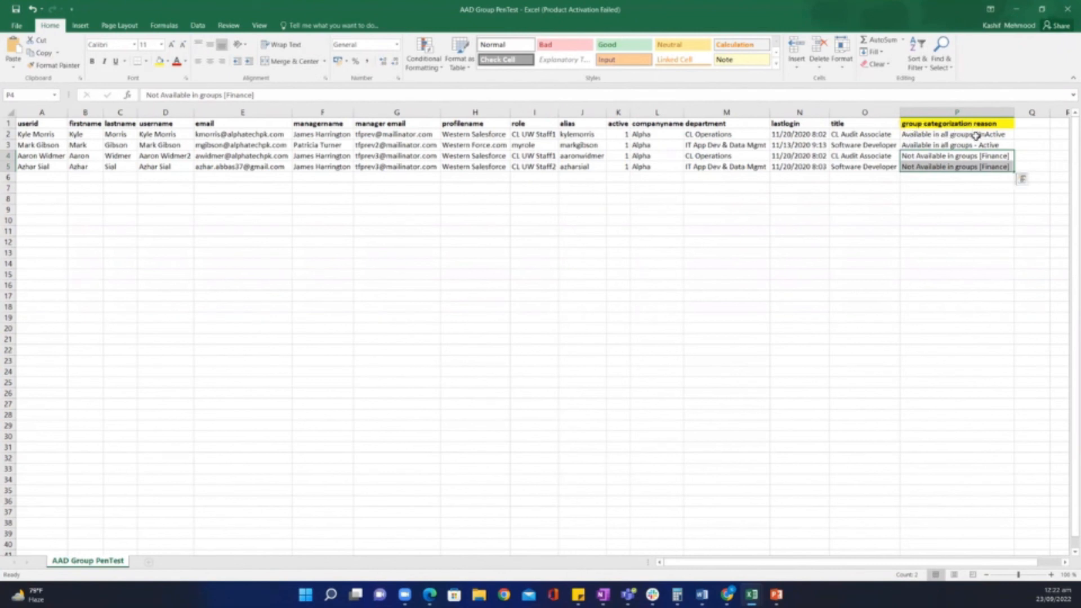
click(916, 135)
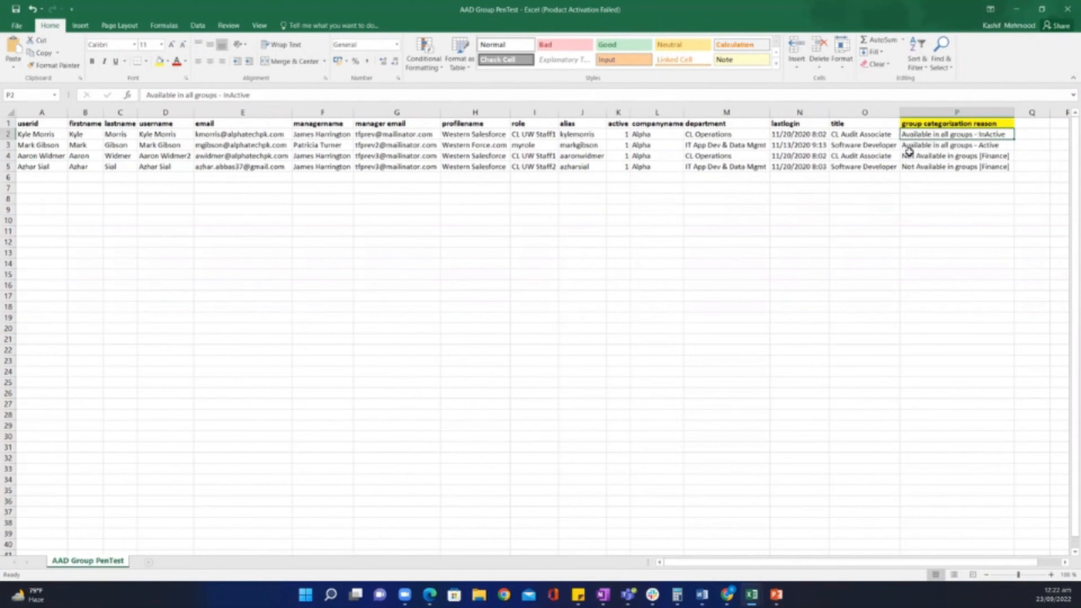
click(926, 146)
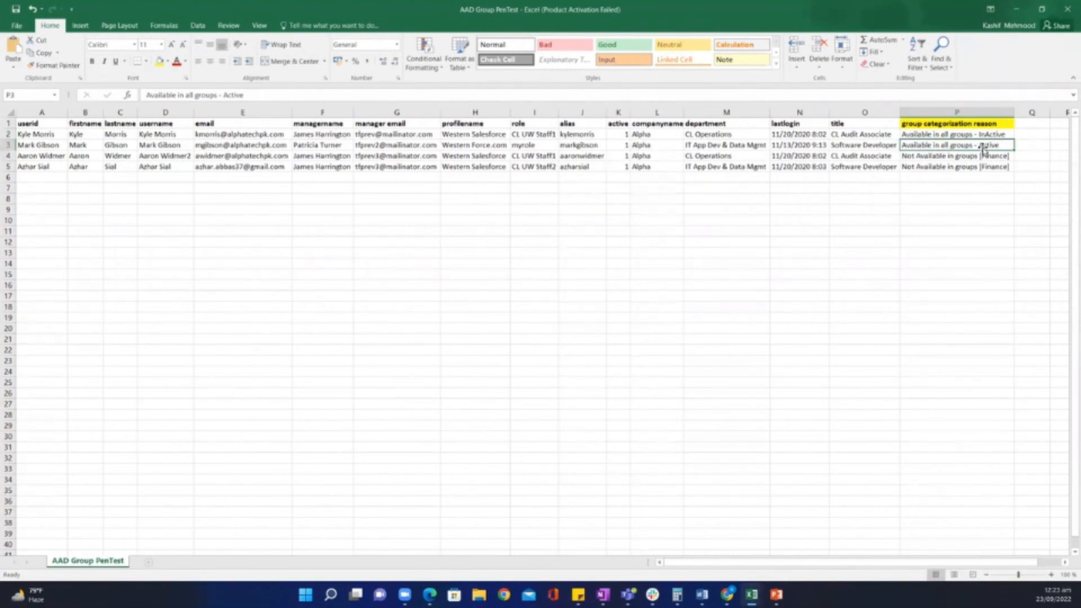
click(931, 156)
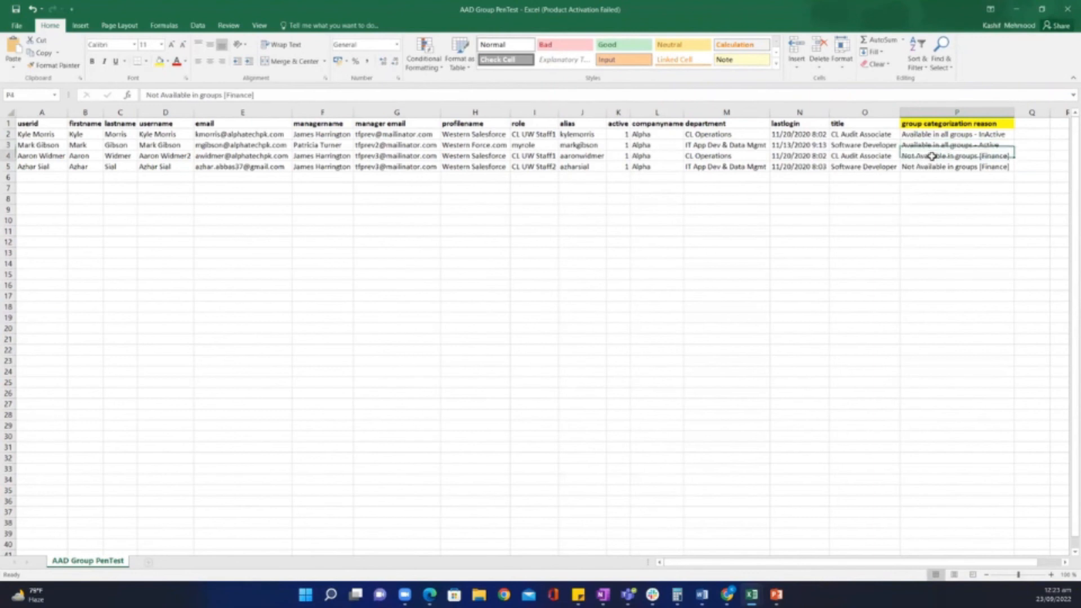
drag(932, 156, 932, 165)
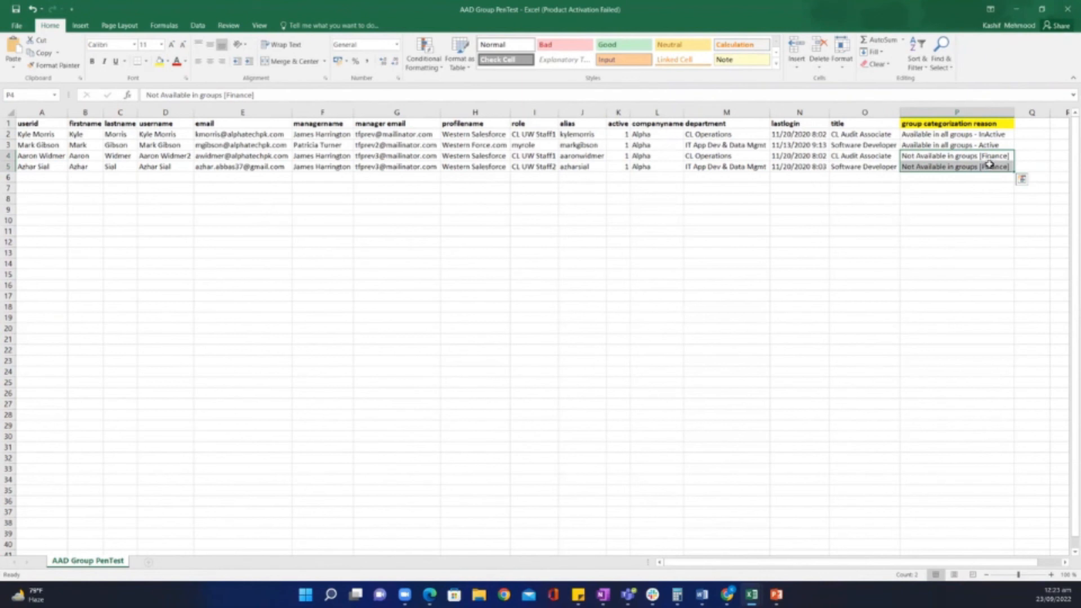
Recheck the third and fourth users' reasons, Not Available in groups [Finance], then restore the Excel window down.
click(928, 160)
click(928, 164)
click(928, 157)
click(928, 165)
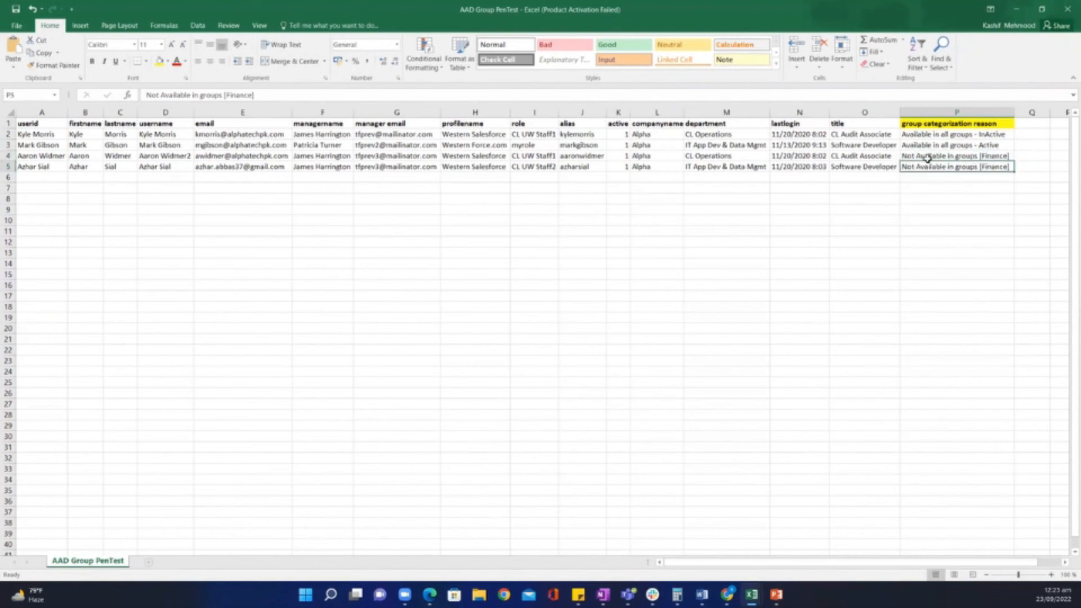
click(927, 158)
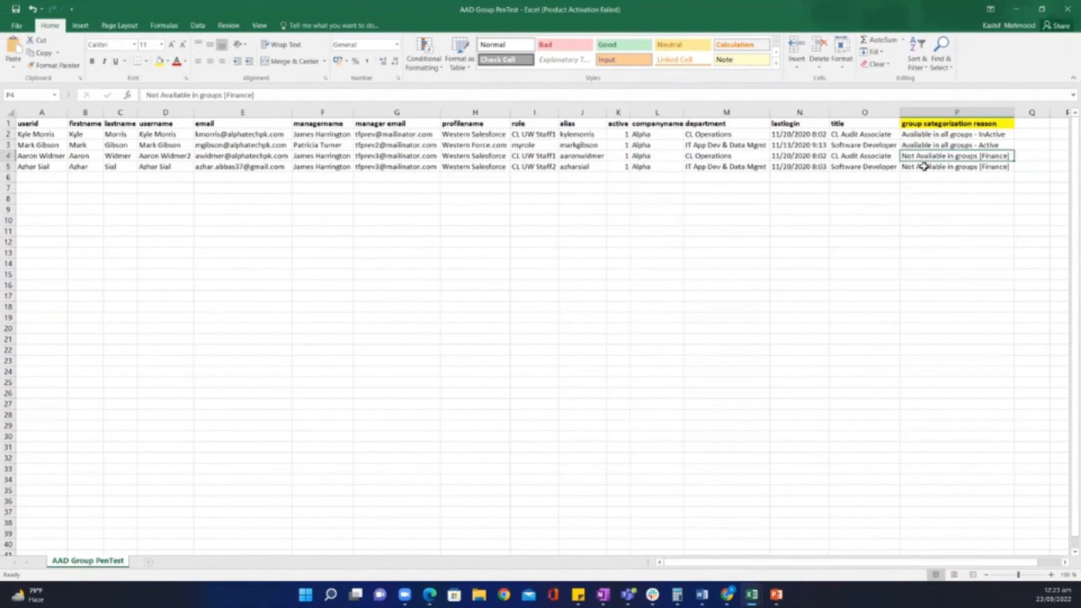
click(924, 166)
click(924, 157)
click(923, 167)
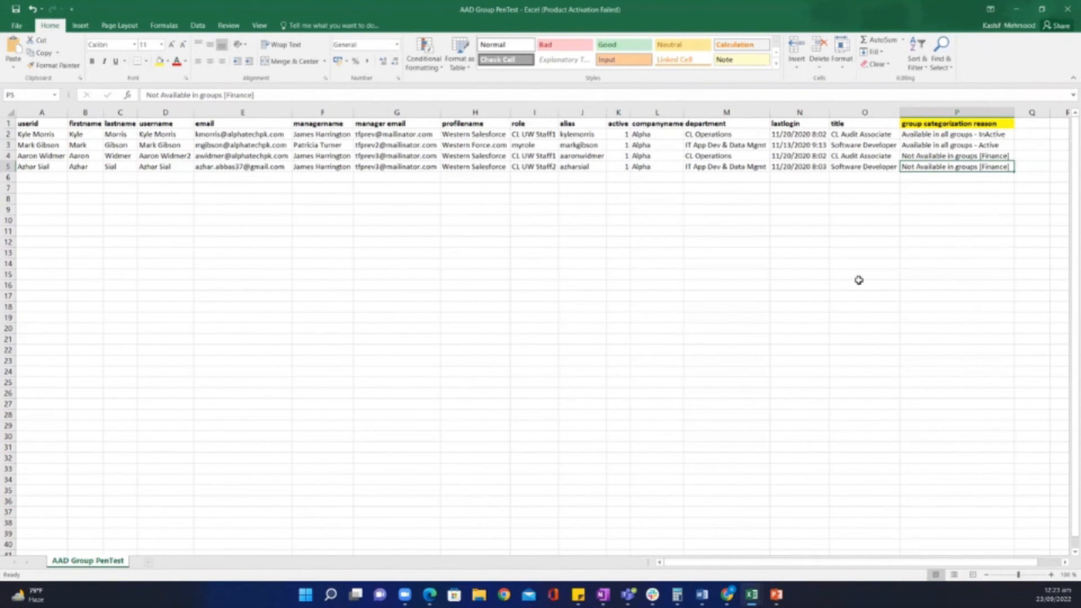
click(1042, 10)
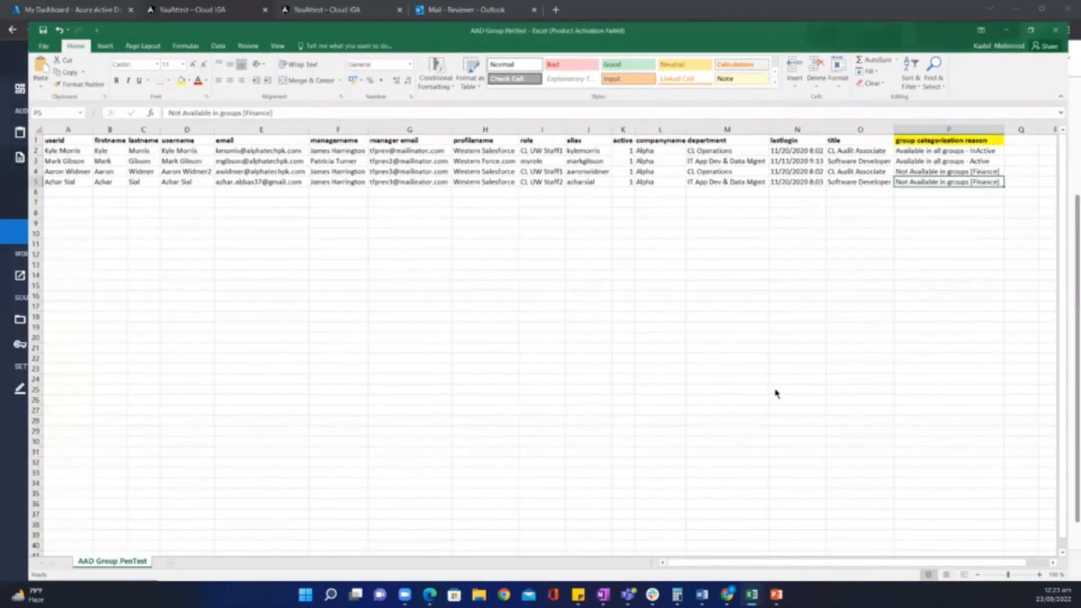
Return to YouAttest, open Application Audits under Auto Audits, and expand the CSV Audits section.
key(alt+Tab)
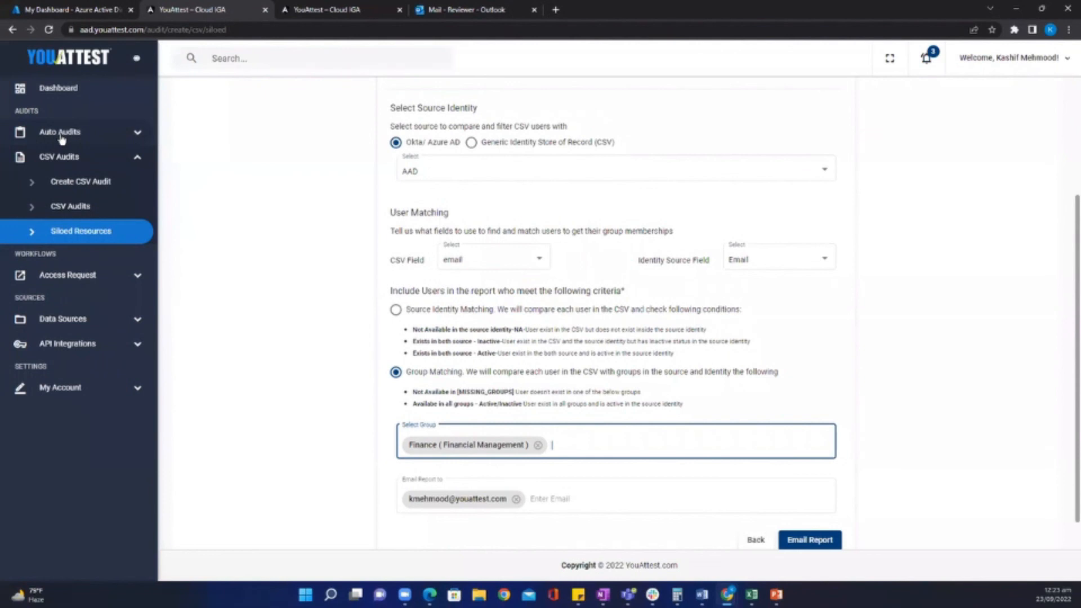
click(62, 135)
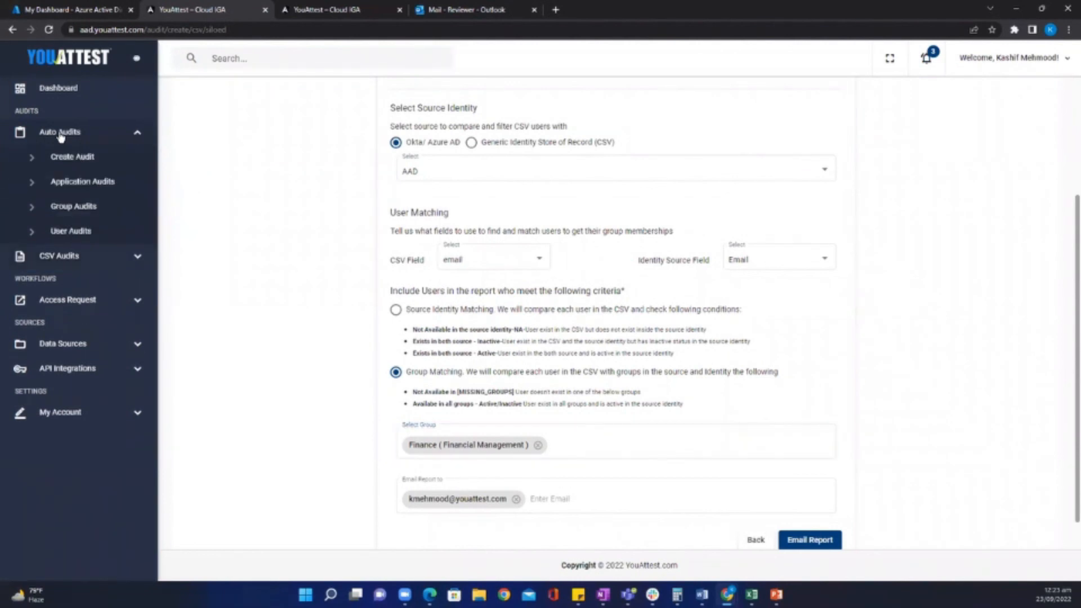
click(85, 182)
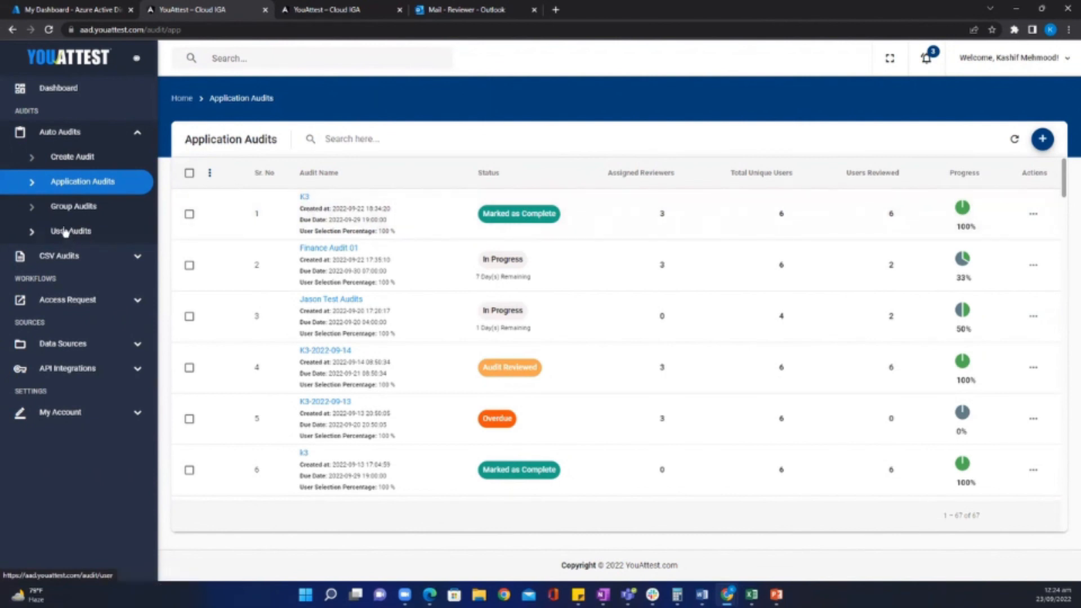
click(67, 256)
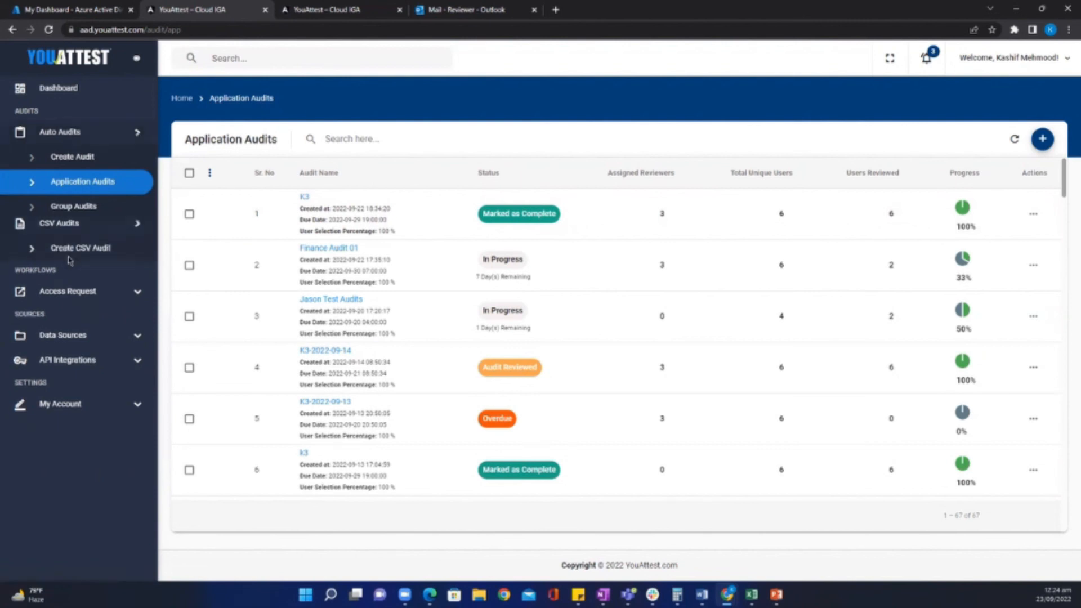